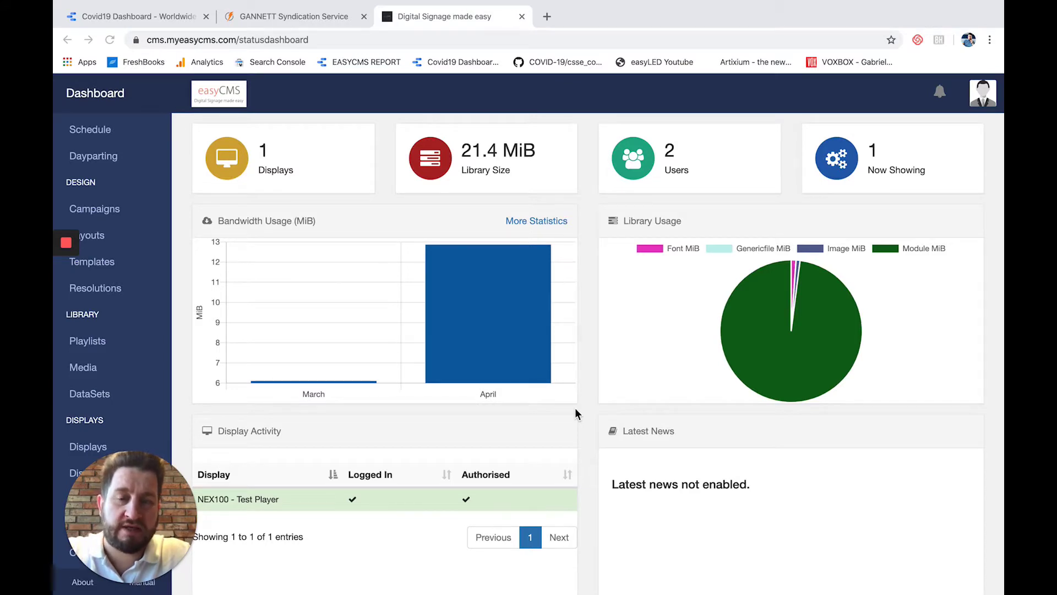
# Step: Open the Covid 19 Dashboard layout from the Layouts list in the layout designer
pyautogui.click(120, 99)
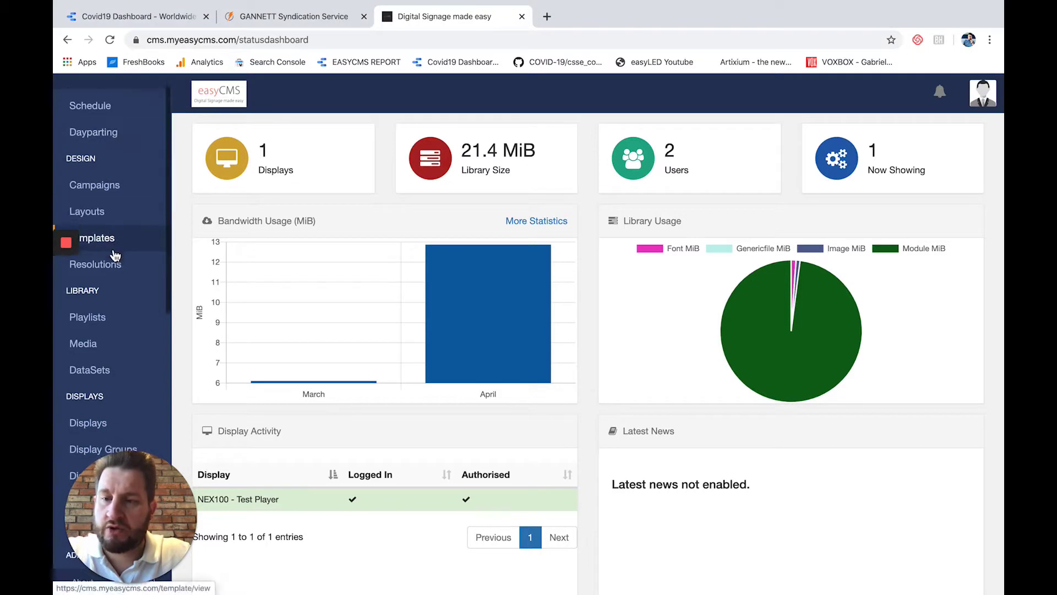
pyautogui.click(111, 234)
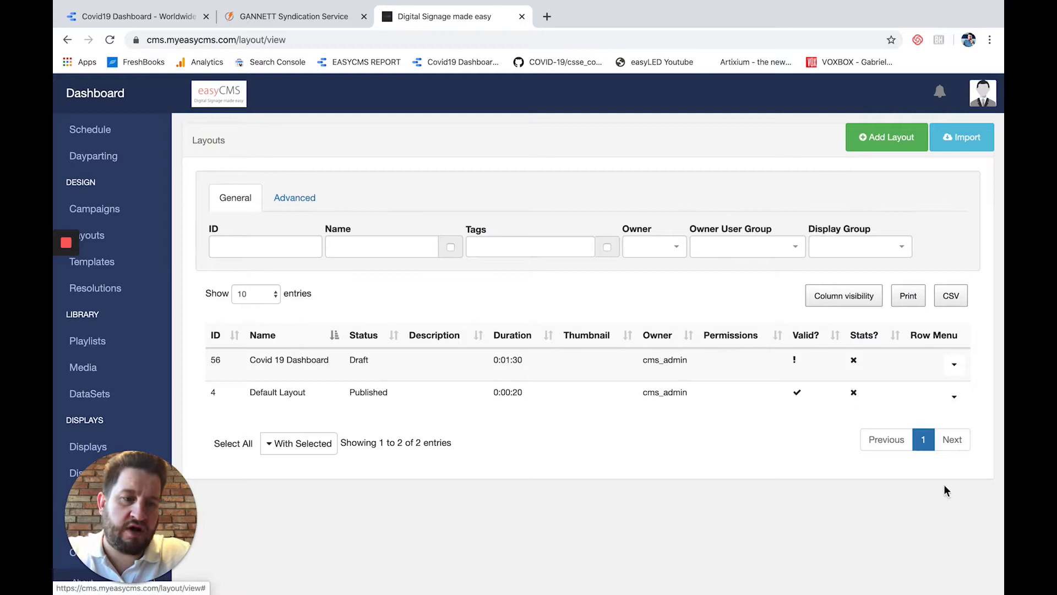
pyautogui.click(954, 364)
pyautogui.click(901, 395)
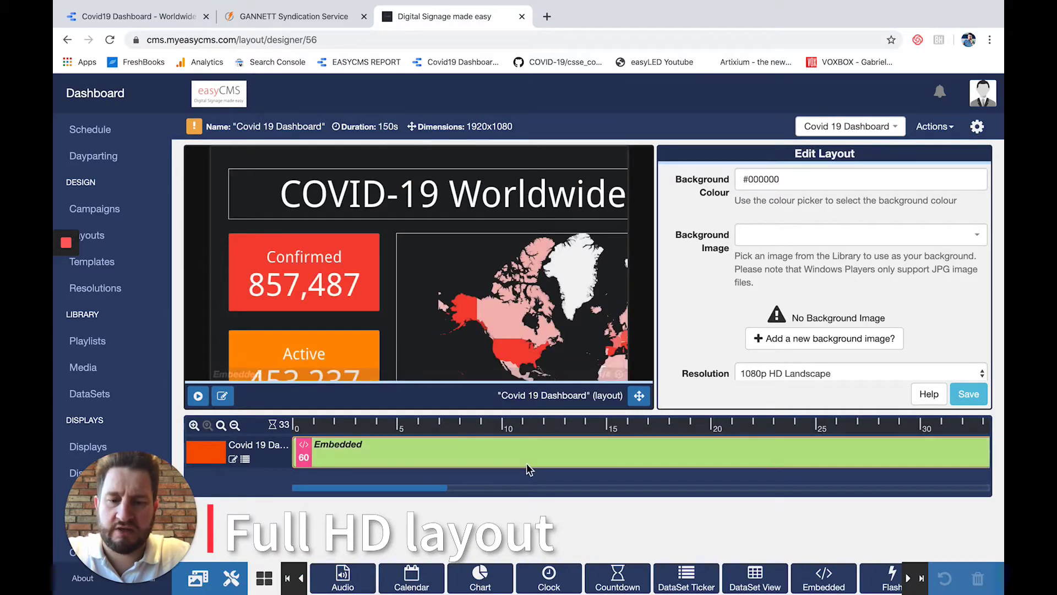
pyautogui.click(484, 453)
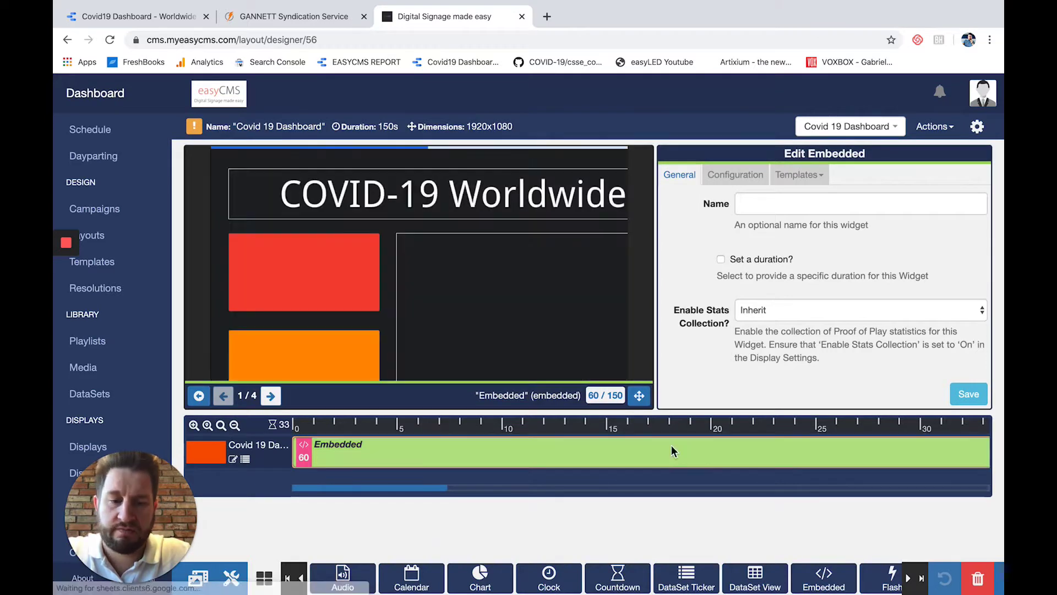
pyautogui.hscroll(10, 672, 445)
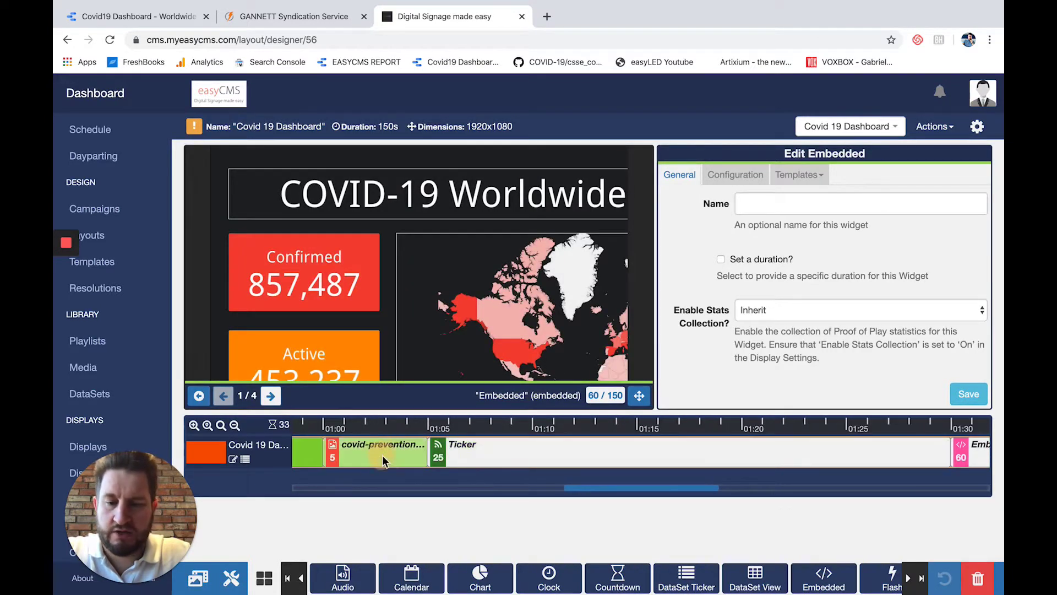
pyautogui.click(382, 454)
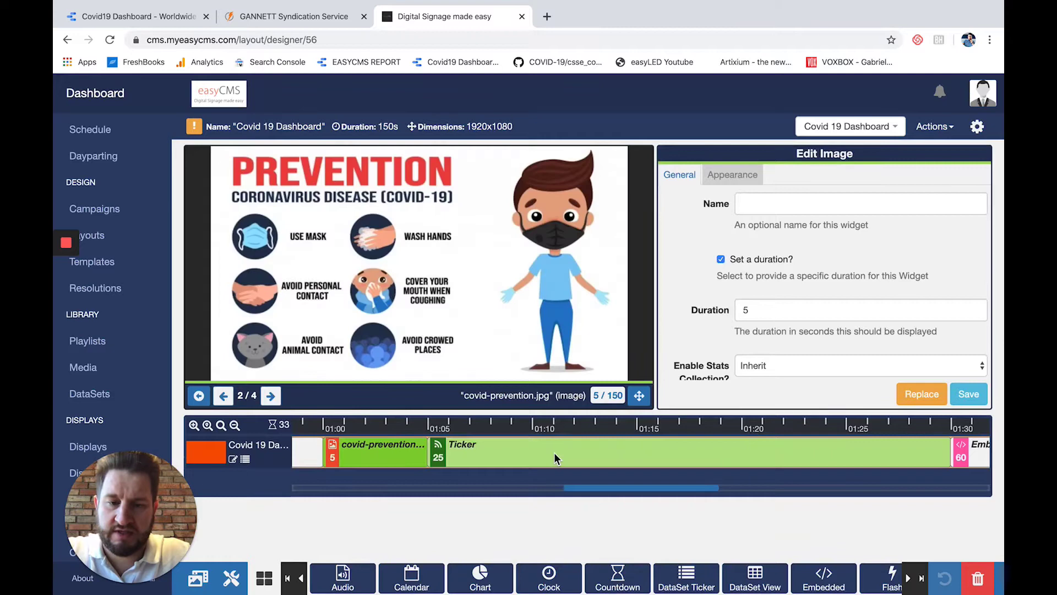
pyautogui.click(554, 453)
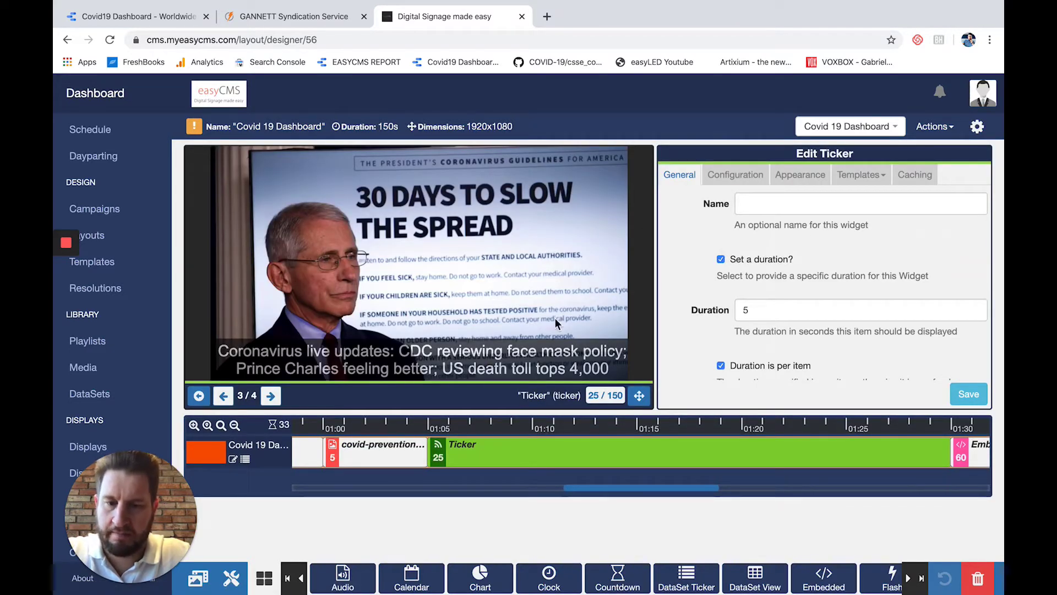
pyautogui.hscroll(-5, 379, 436)
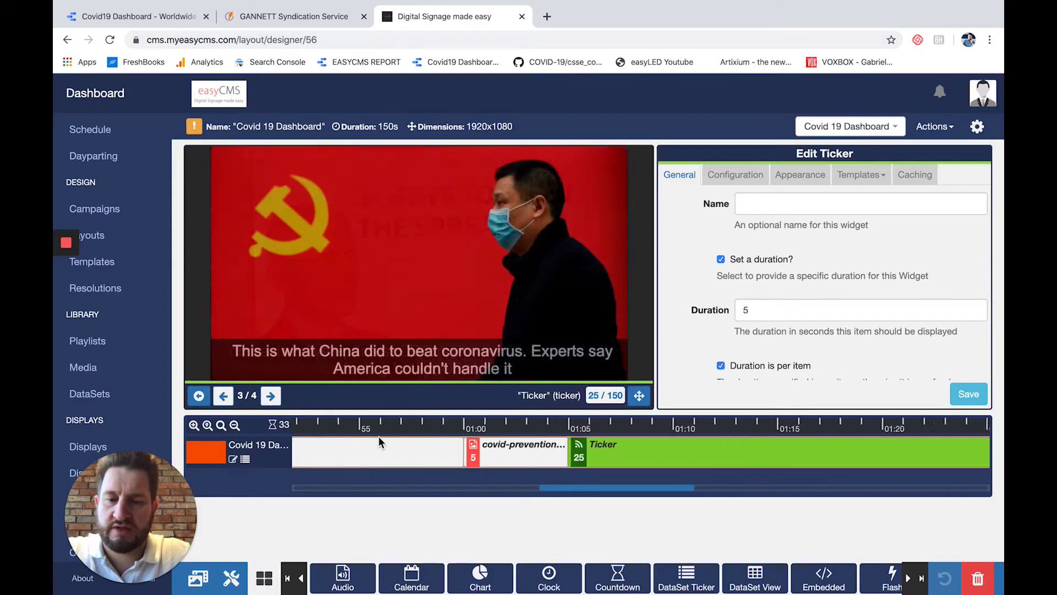
pyautogui.hscroll(-6, 653, 450)
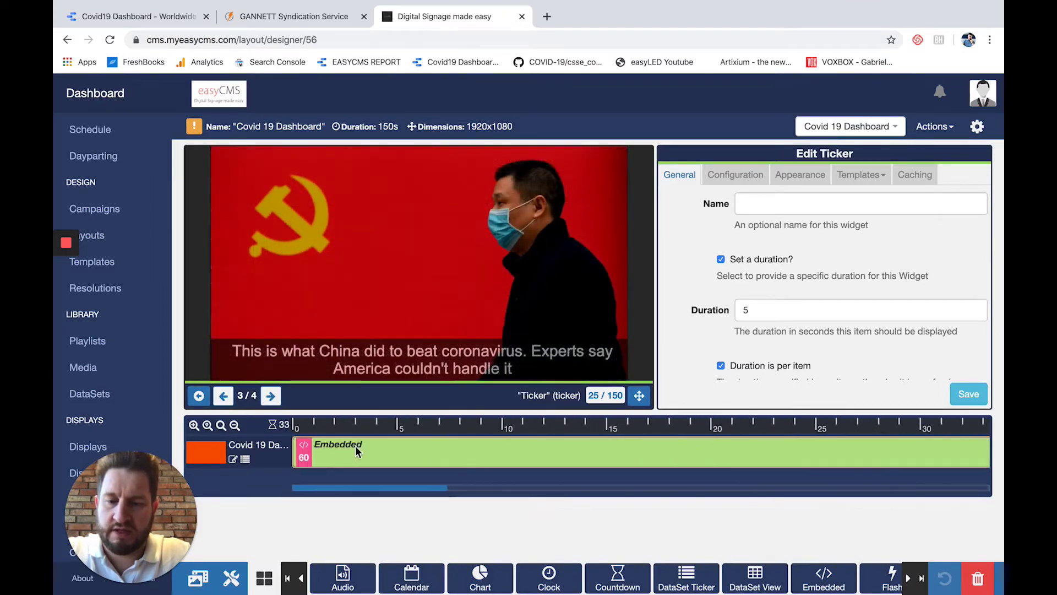
pyautogui.click(372, 450)
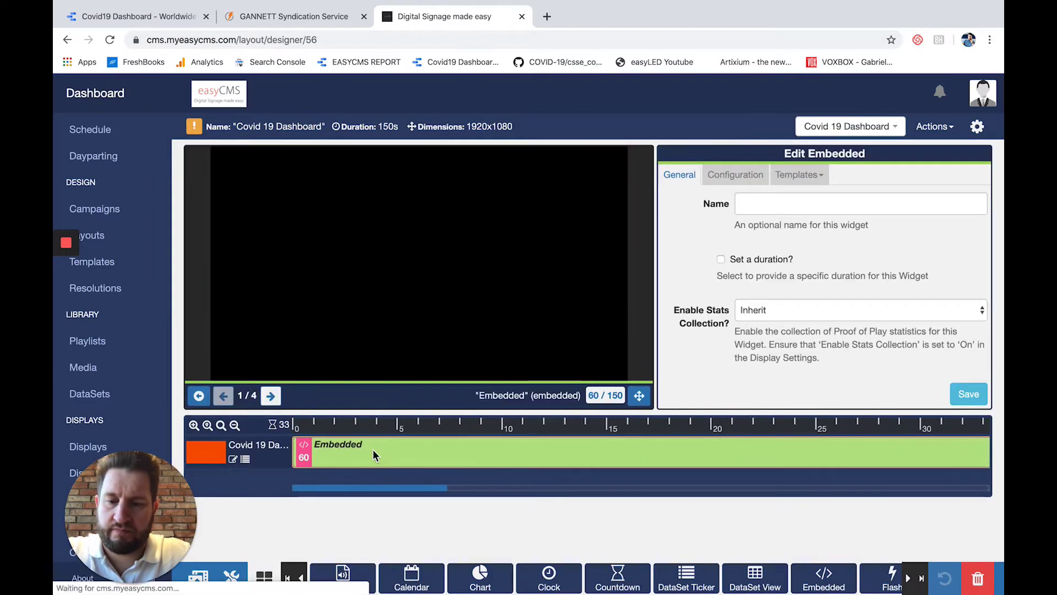
pyautogui.hscroll(20, 471, 459)
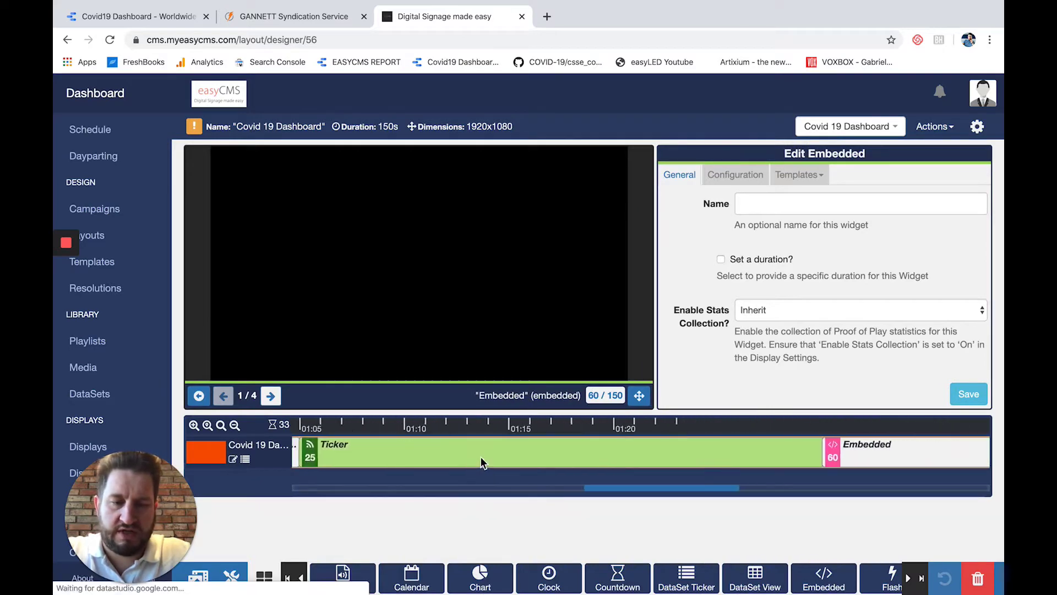
# Step: Delete the existing Embedded widget from the layout timeline
pyautogui.click(531, 464)
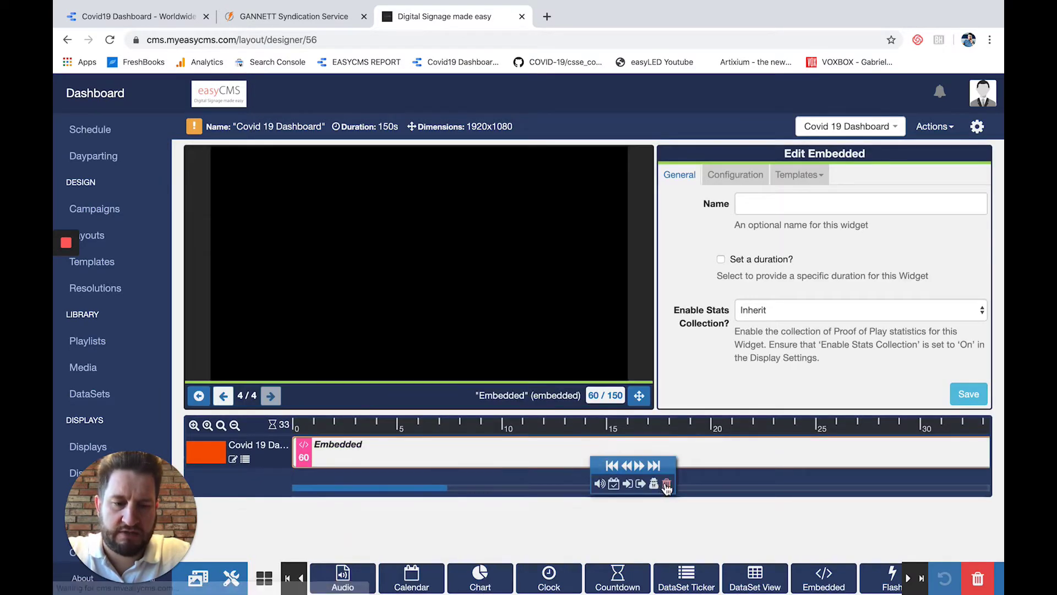
pyautogui.click(664, 481)
pyautogui.click(882, 183)
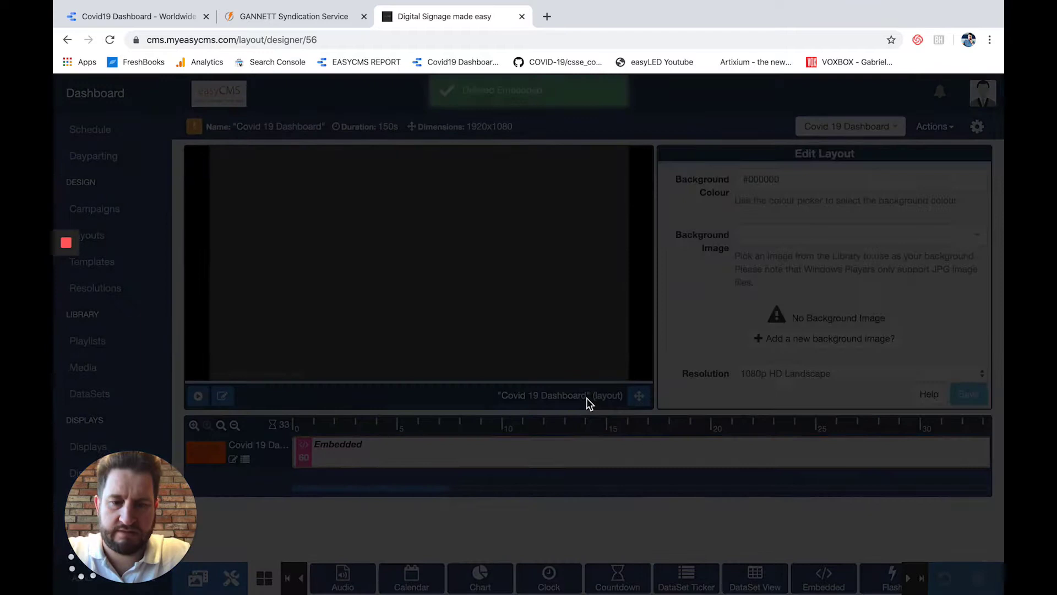
# Step: Add a new Embedded widget at the timeline's end using the HTML to Embed template
pyautogui.hscroll(10, 593, 448)
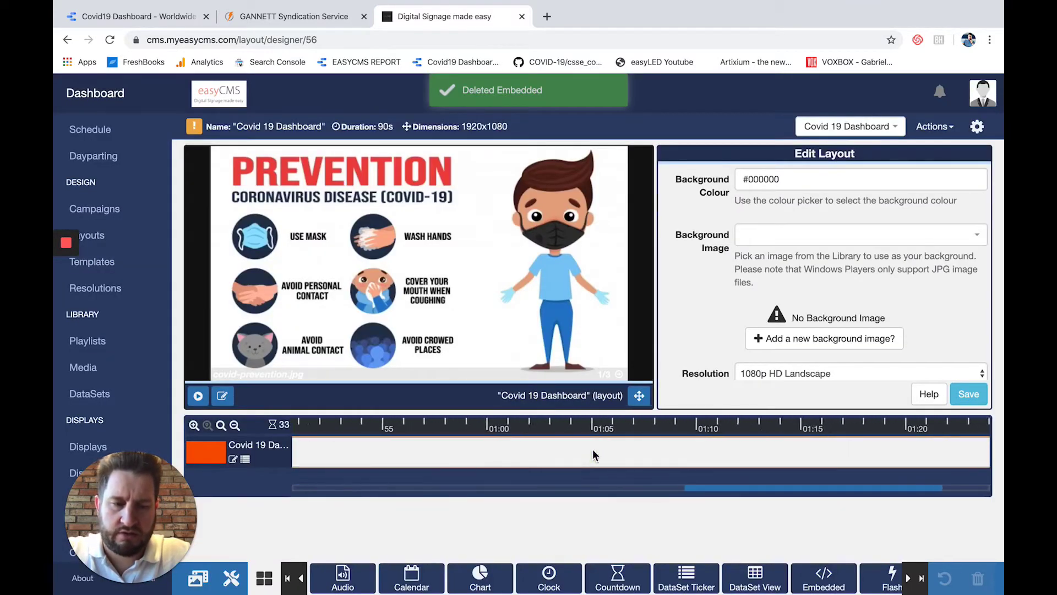
pyautogui.click(808, 576)
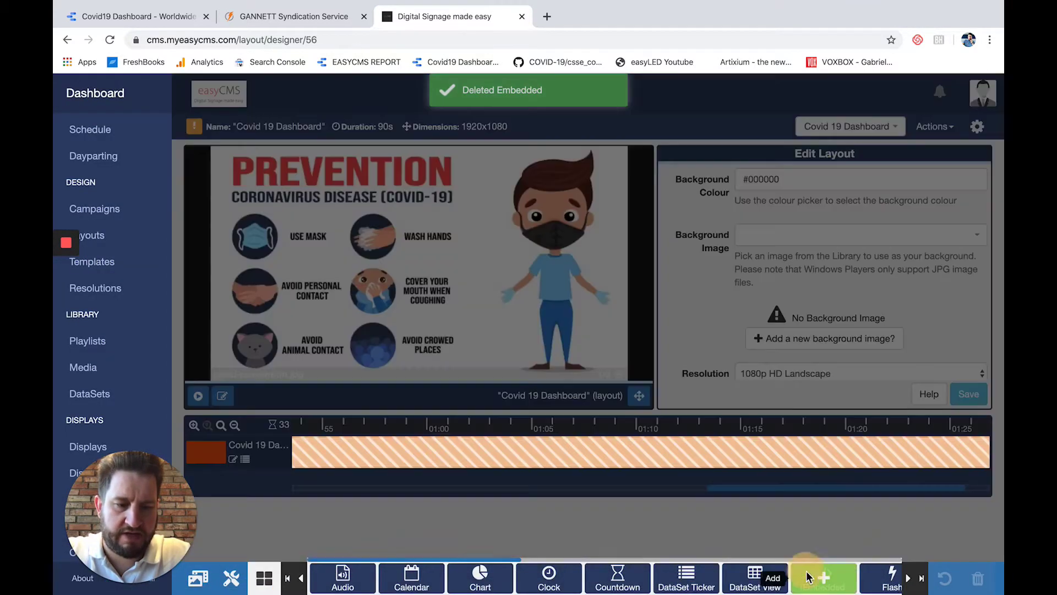
pyautogui.click(857, 454)
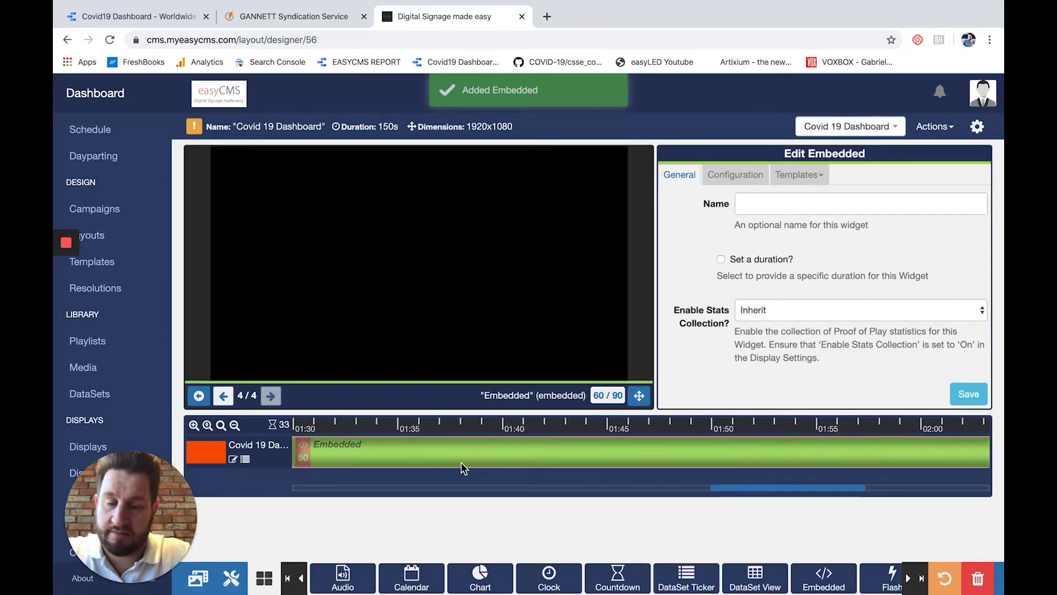
pyautogui.click(804, 175)
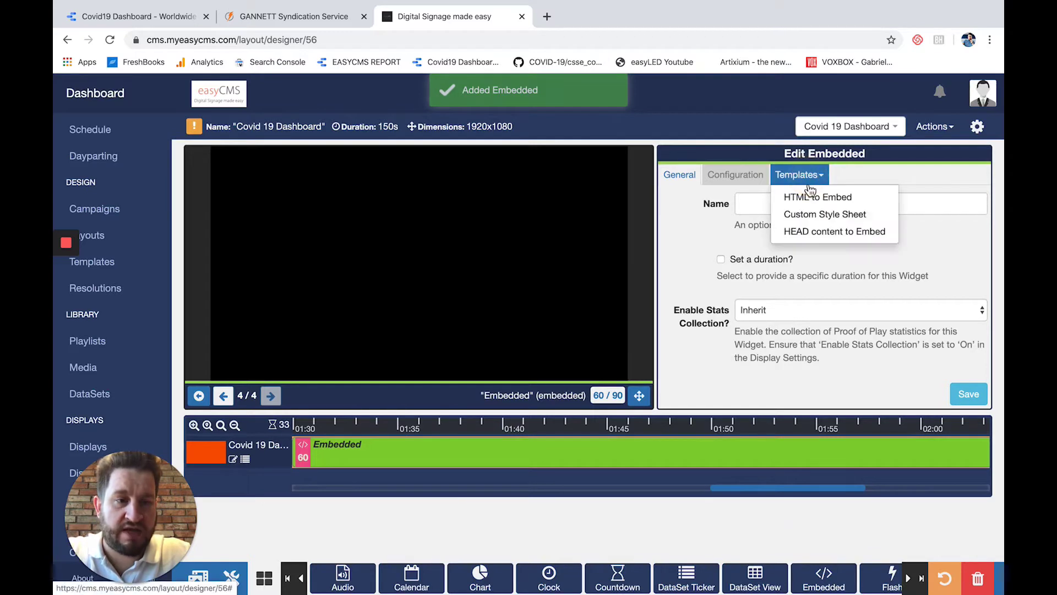
pyautogui.click(808, 198)
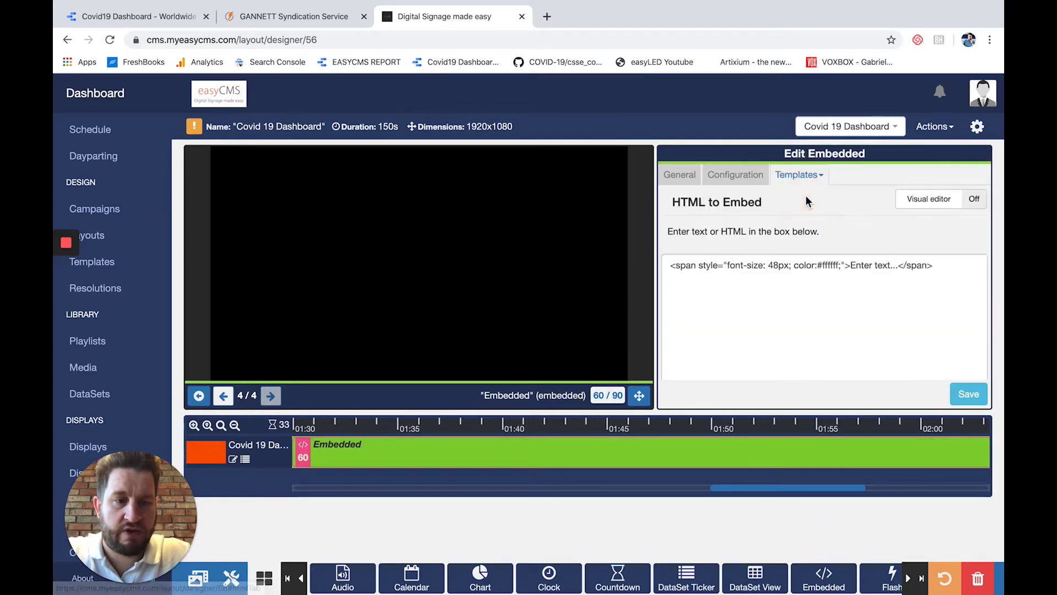
pyautogui.click(134, 16)
# Step: Generate the Data Studio report's embed code at width 1280 and copy it to the clipboard
pyautogui.click(592, 432)
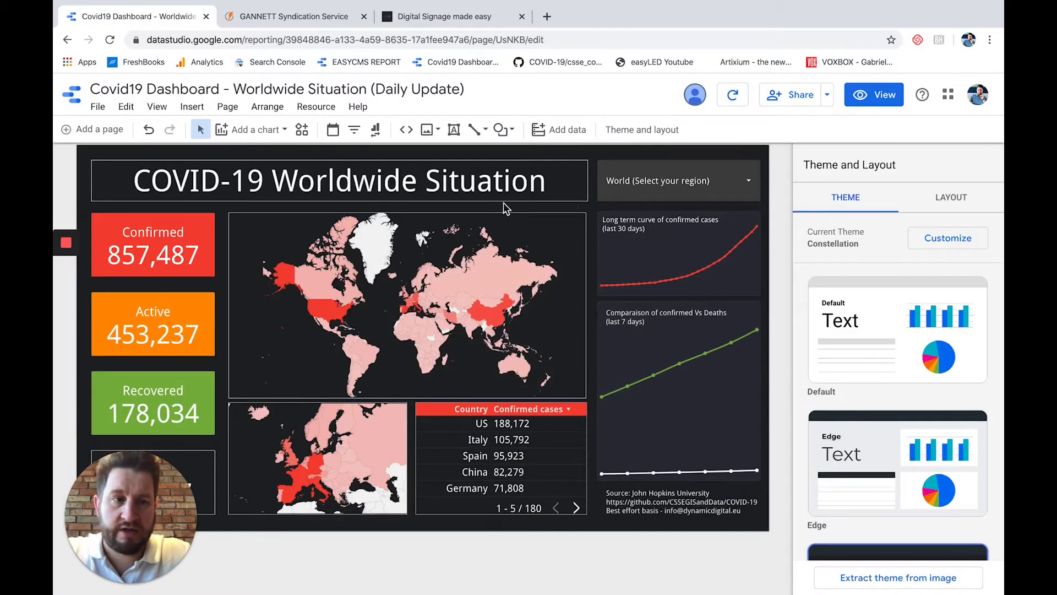
pyautogui.click(829, 97)
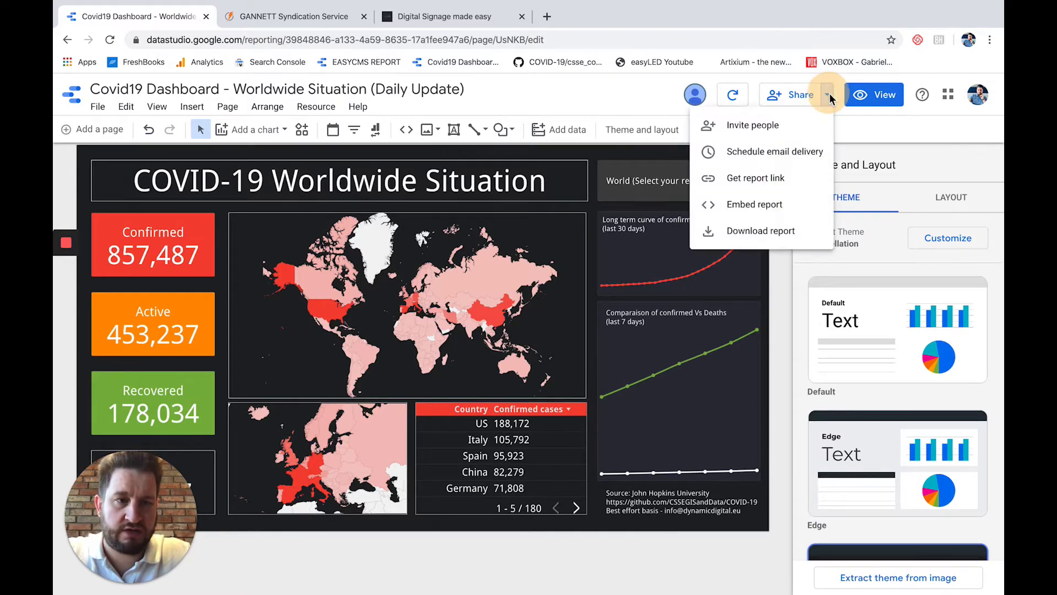
pyautogui.click(765, 206)
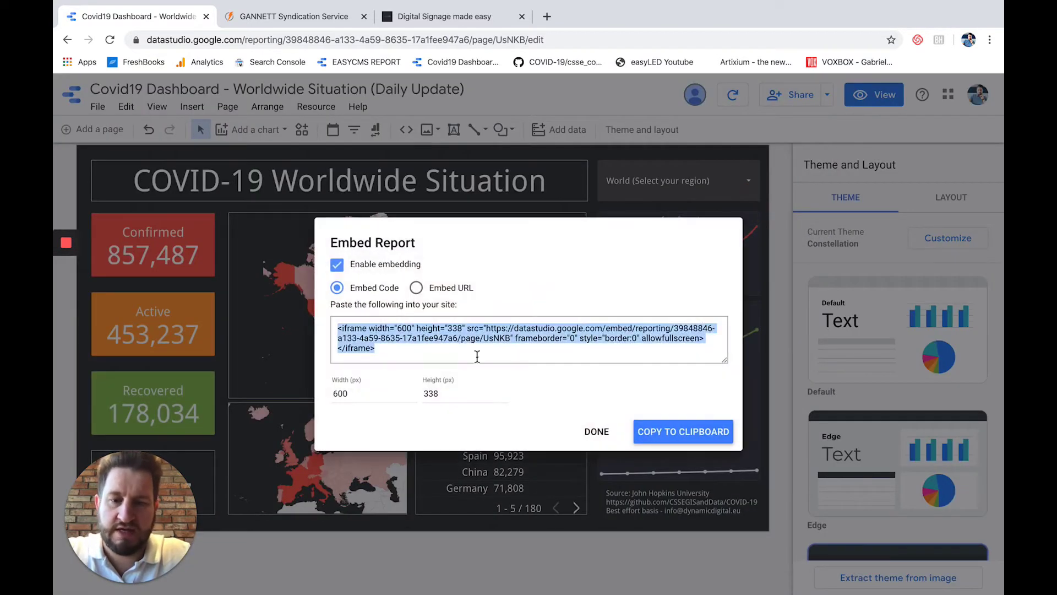
pyautogui.click(383, 390)
pyautogui.write('1280')
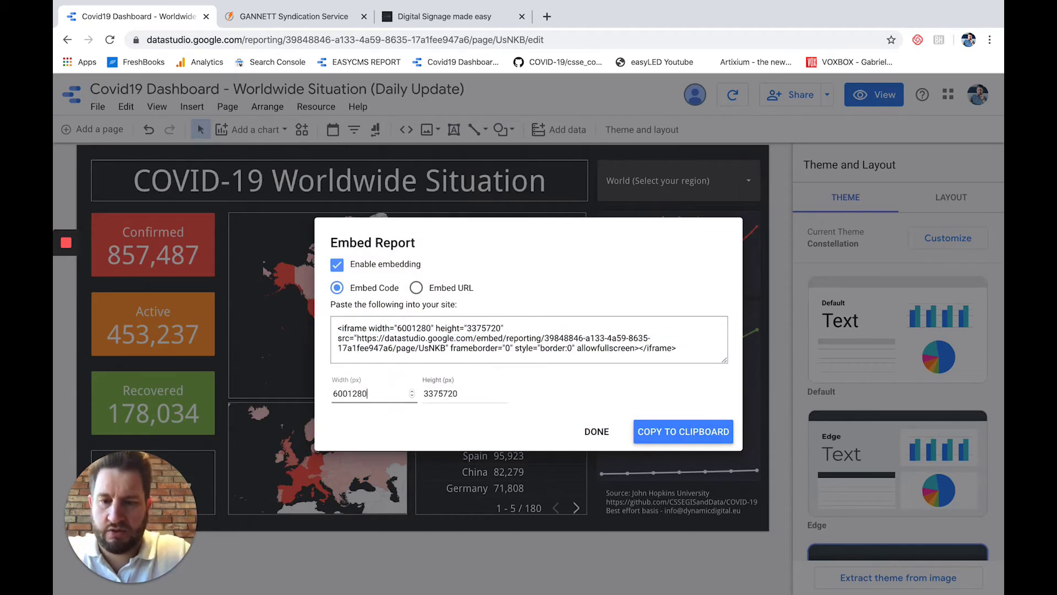
pyautogui.doubleClick(382, 390)
pyautogui.write('1280')
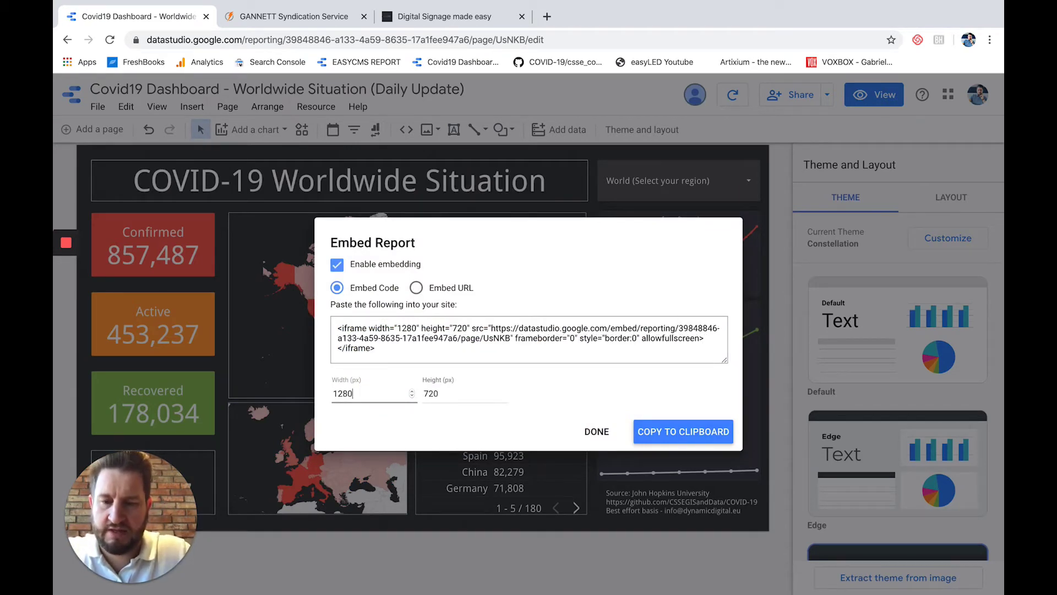
pyautogui.click(702, 431)
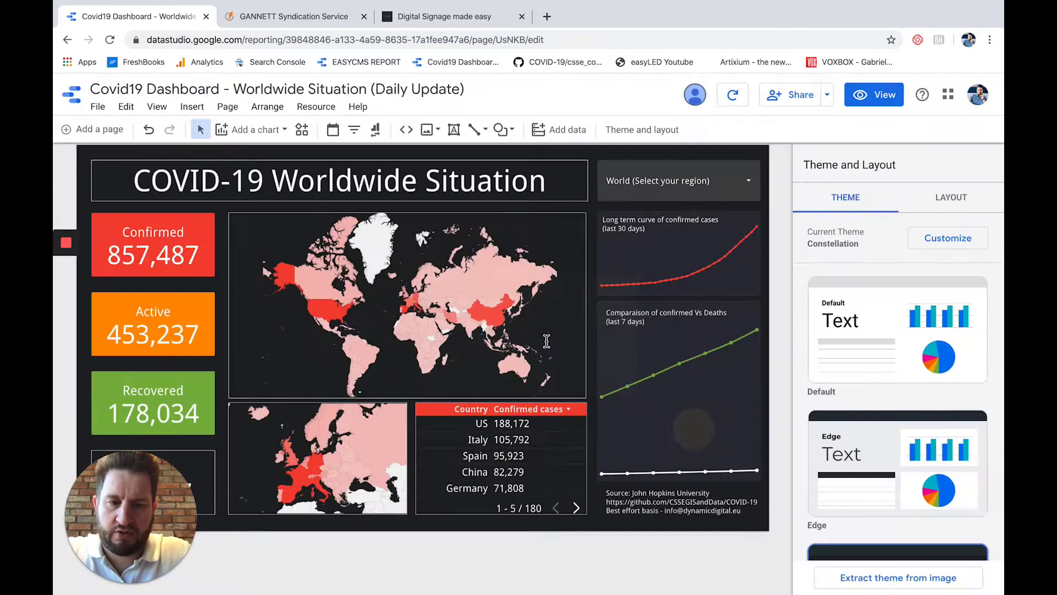
# Step: Replace the Embedded widget's HTML template with the pasted Data Studio iframe code
pyautogui.click(465, 21)
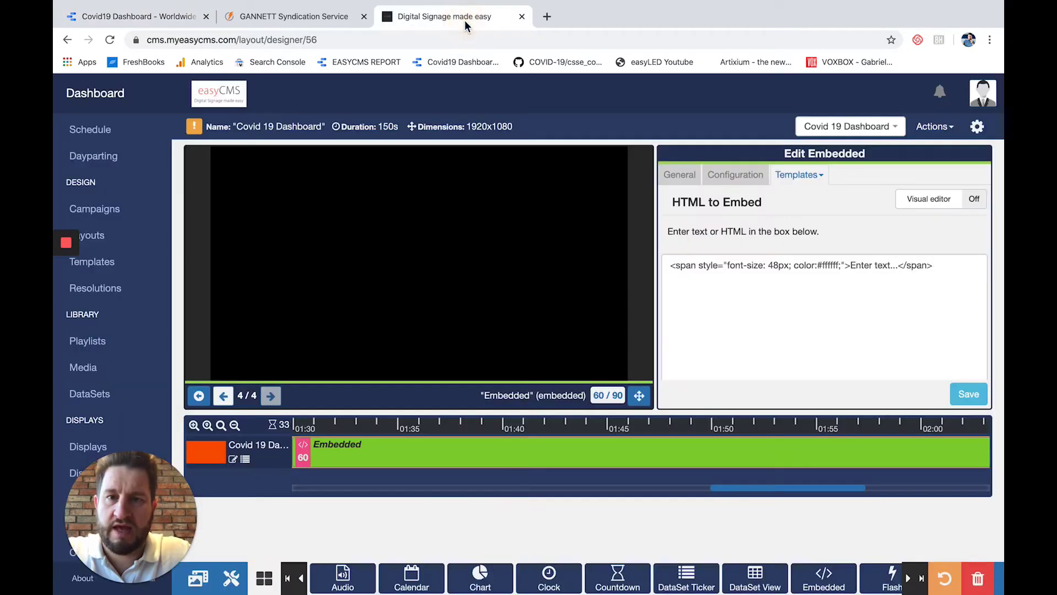
pyautogui.click(749, 270)
pyautogui.hotkey('ctrl', 'a')
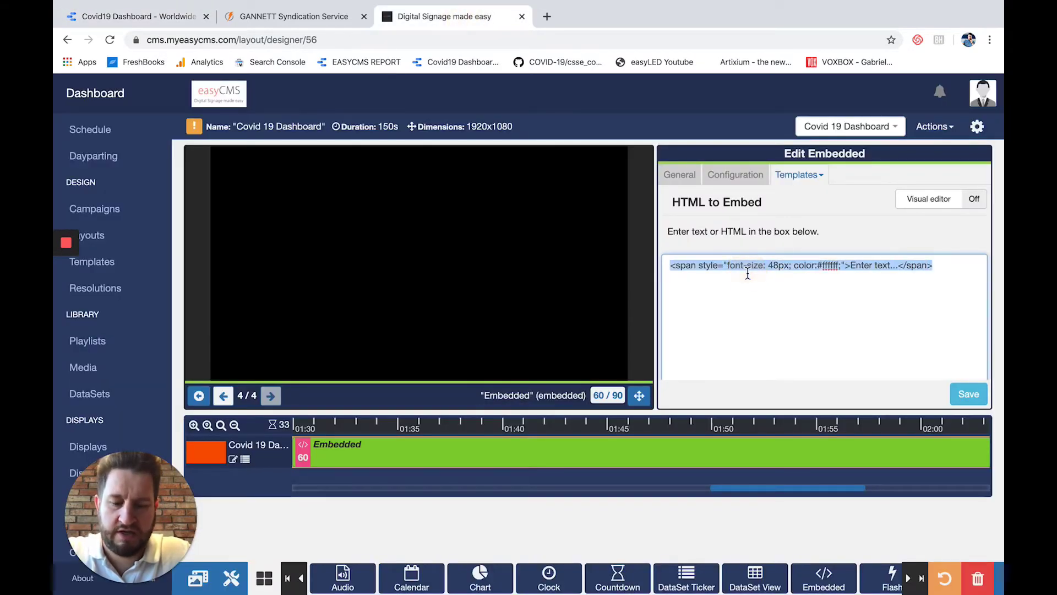
pyautogui.hotkey('ctrl', 'v')
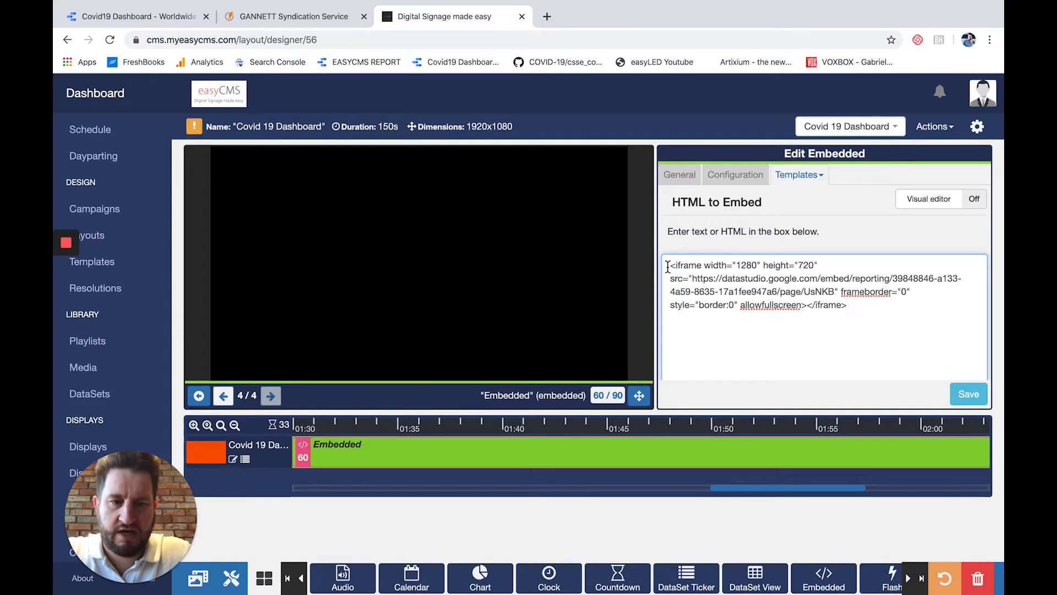
pyautogui.moveTo(669, 263); pyautogui.dragTo(893, 330)
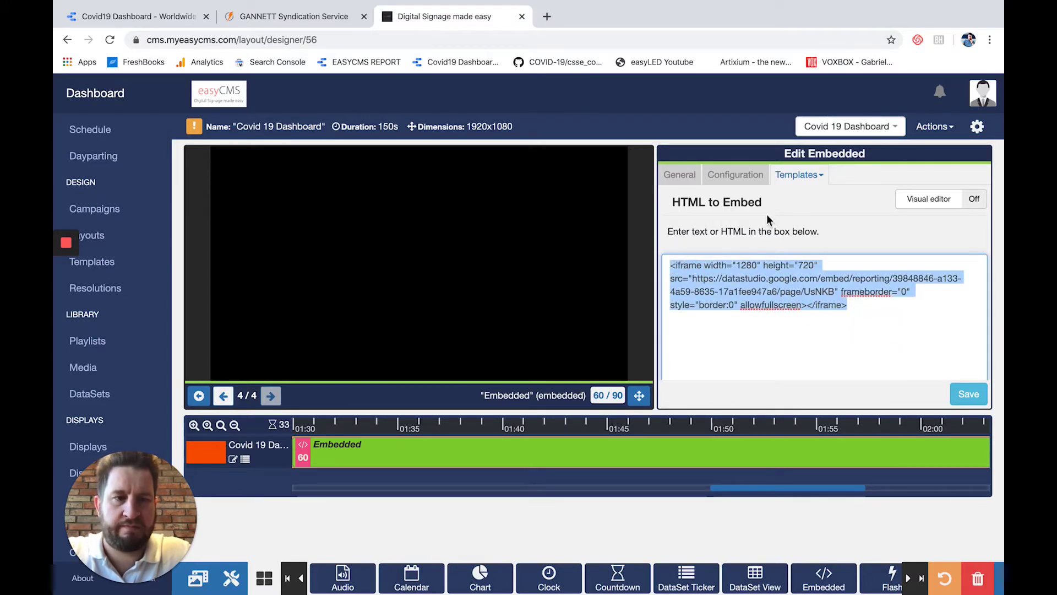
# Step: Give the Embedded widget a custom 30-second duration and save it
pyautogui.click(741, 175)
pyautogui.click(681, 175)
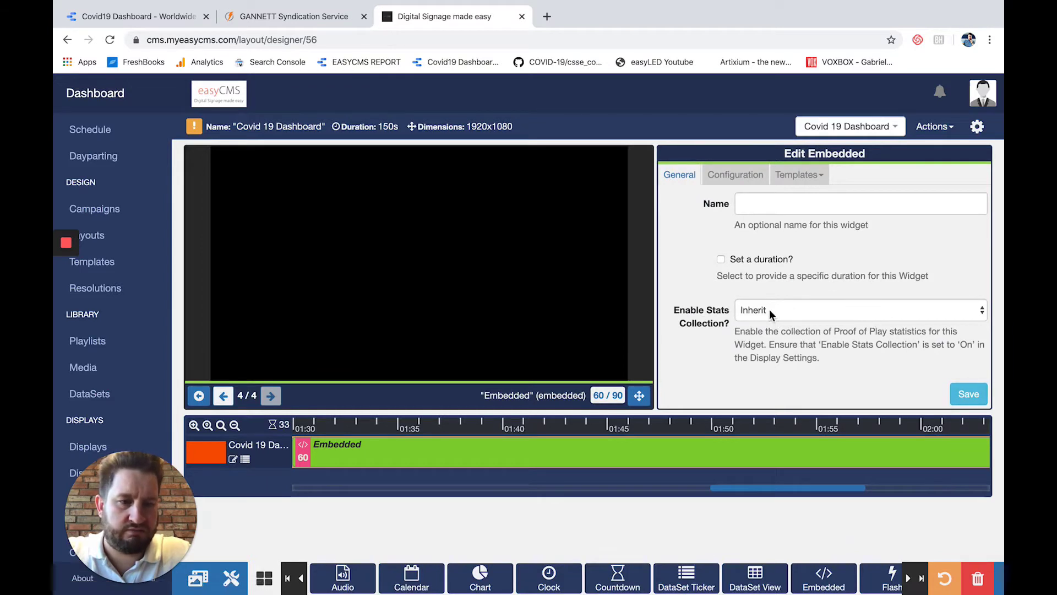
pyautogui.click(755, 266)
pyautogui.click(757, 309)
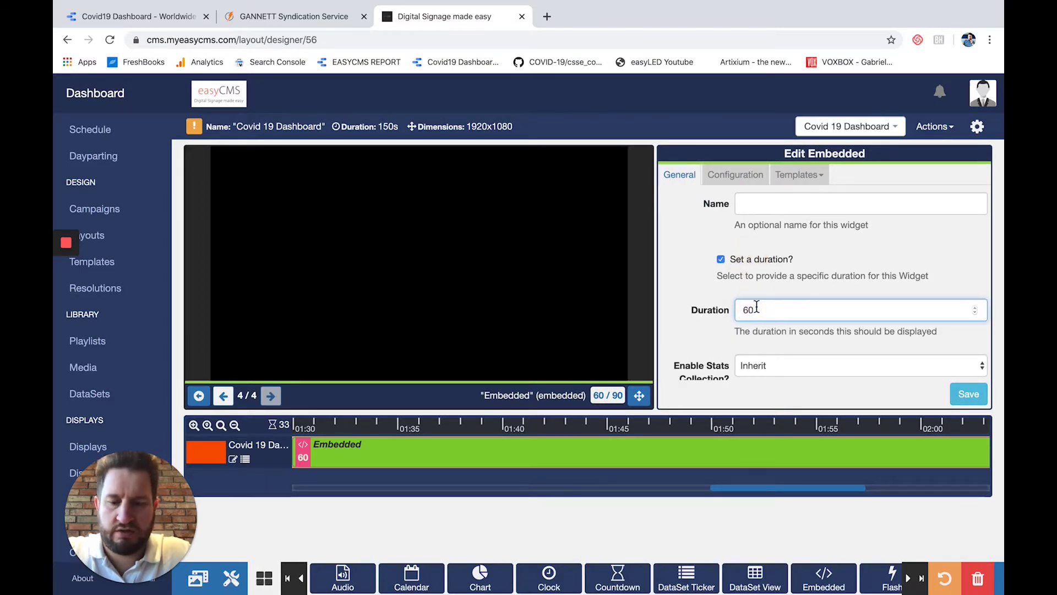
pyautogui.press('BackSpace')
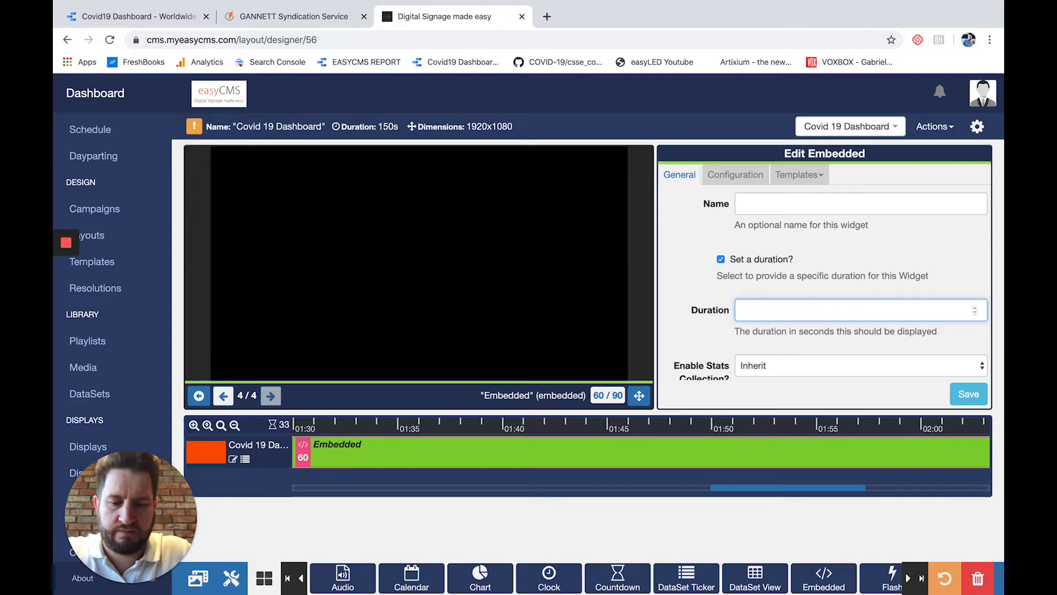
pyautogui.write('30')
pyautogui.click(964, 390)
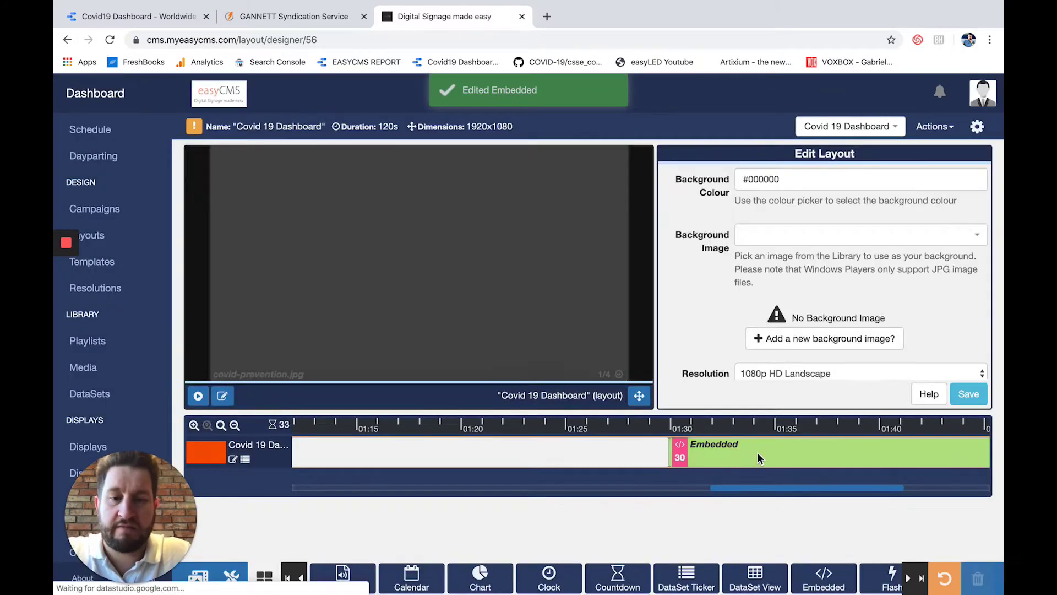
# Step: Select the 30s Embedded widget to preview the COVID-19 Worldwide dashboard
pyautogui.hscroll(5, 758, 457)
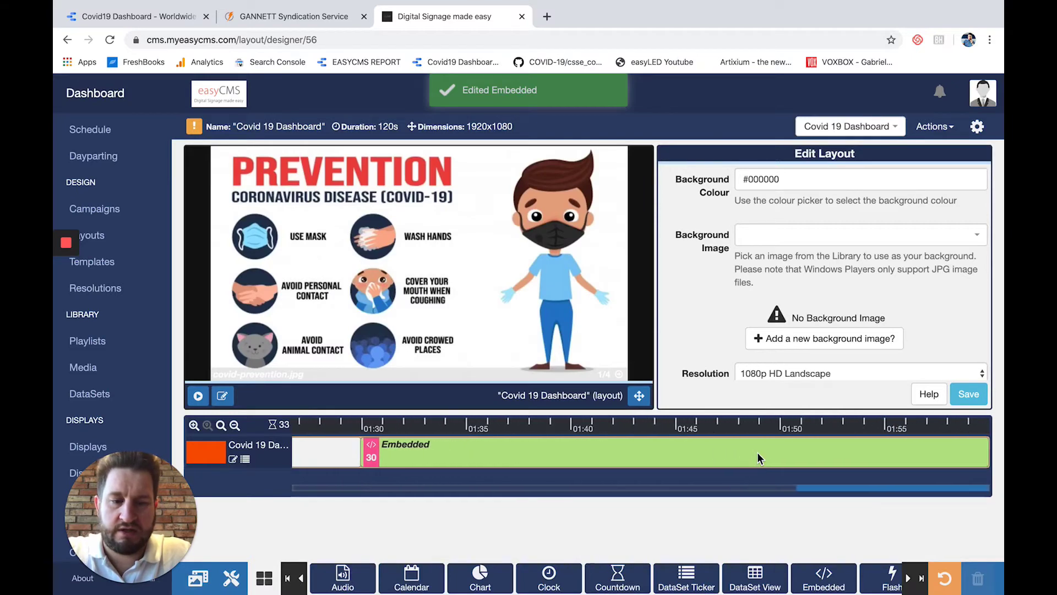
pyautogui.click(758, 458)
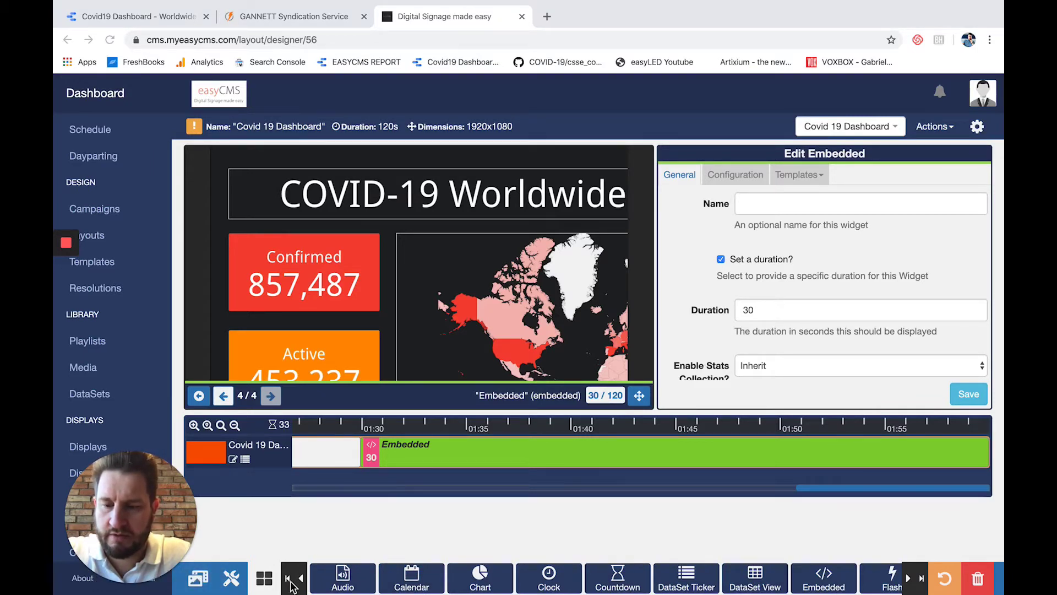
pyautogui.scroll(-1, 360, 565)
# Step: Add a new Image widget to the end of the timeline
pyautogui.scroll(1, 360, 564)
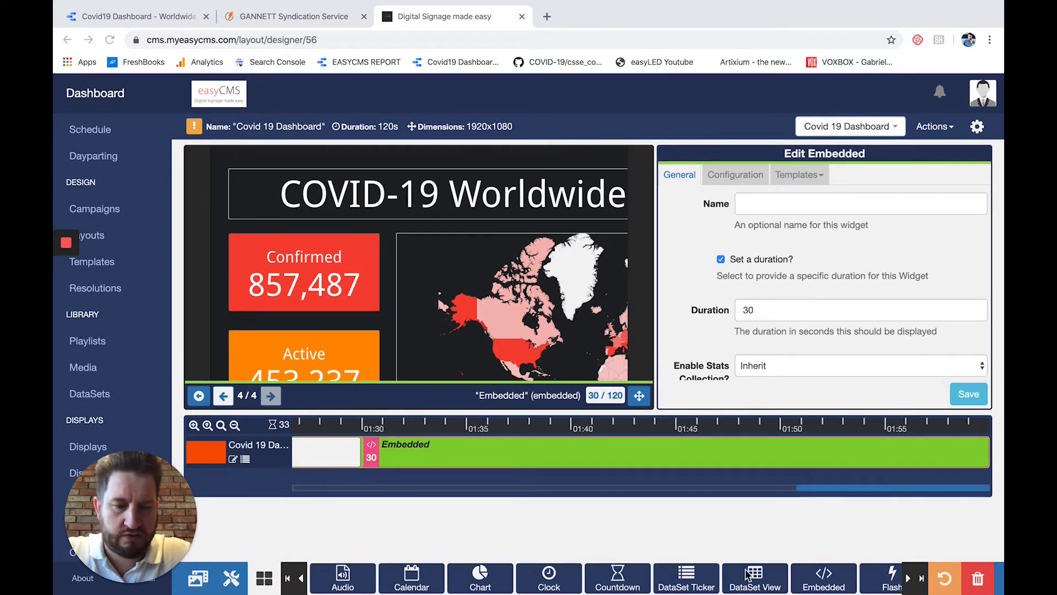
pyautogui.hscroll(5, 747, 574)
pyautogui.moveTo(747, 575)
pyautogui.mouseDown()
pyautogui.moveTo(848, 435)
pyautogui.moveTo(853, 443)
pyautogui.mouseUp()
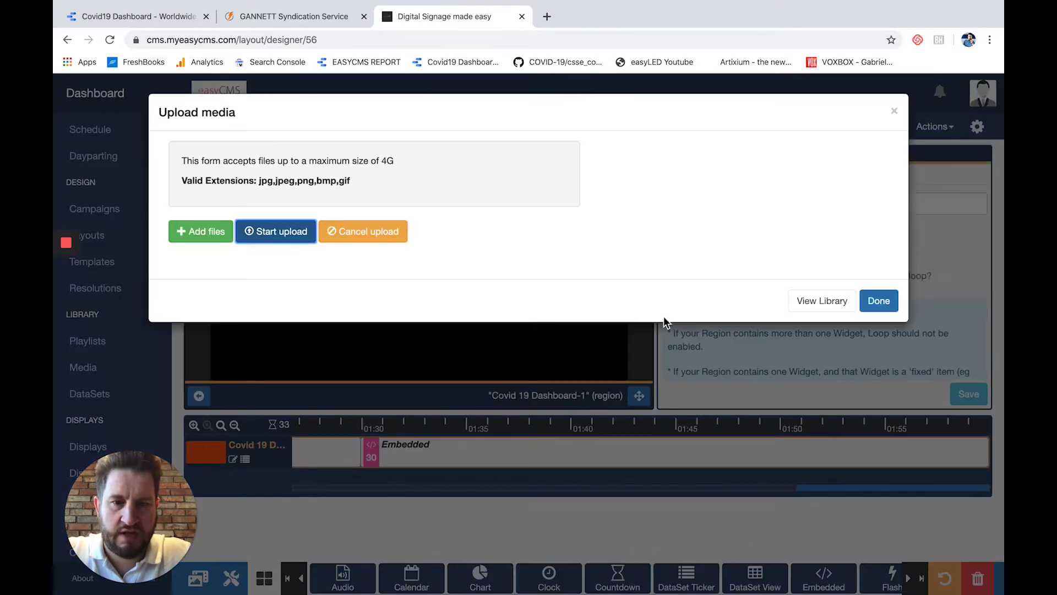
# Step: Try uploading covid-prevention.jpg from Desktop, then browse the existing media library
pyautogui.click(202, 242)
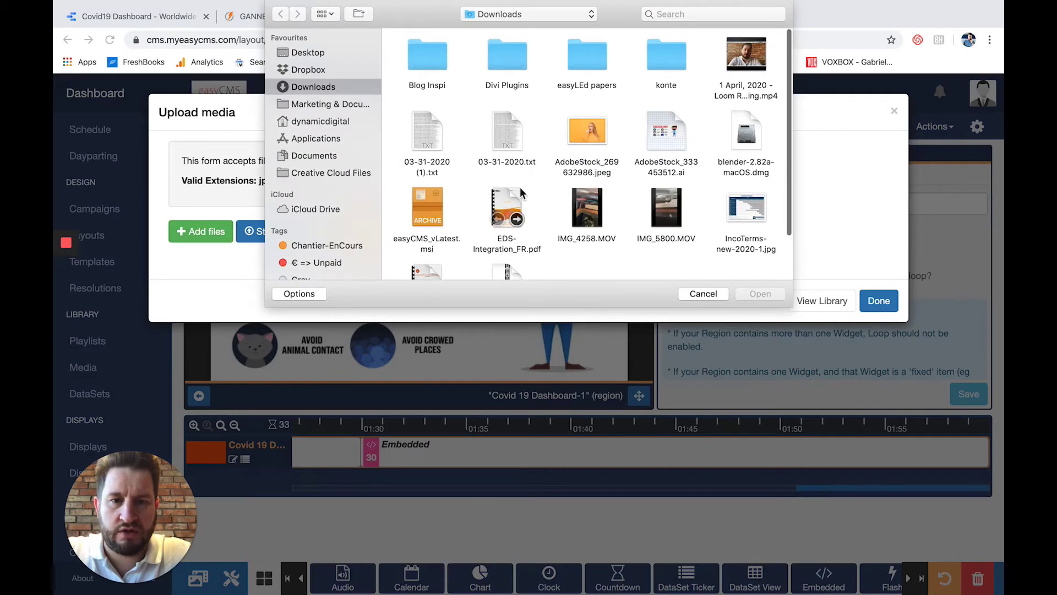
pyautogui.scroll(-2, 520, 187)
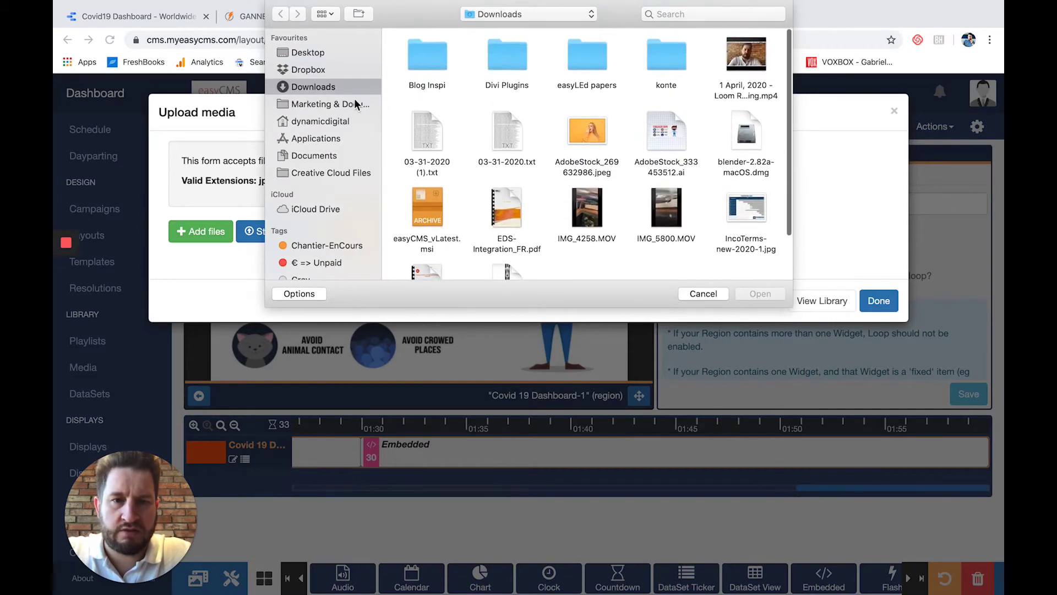
pyautogui.click(305, 53)
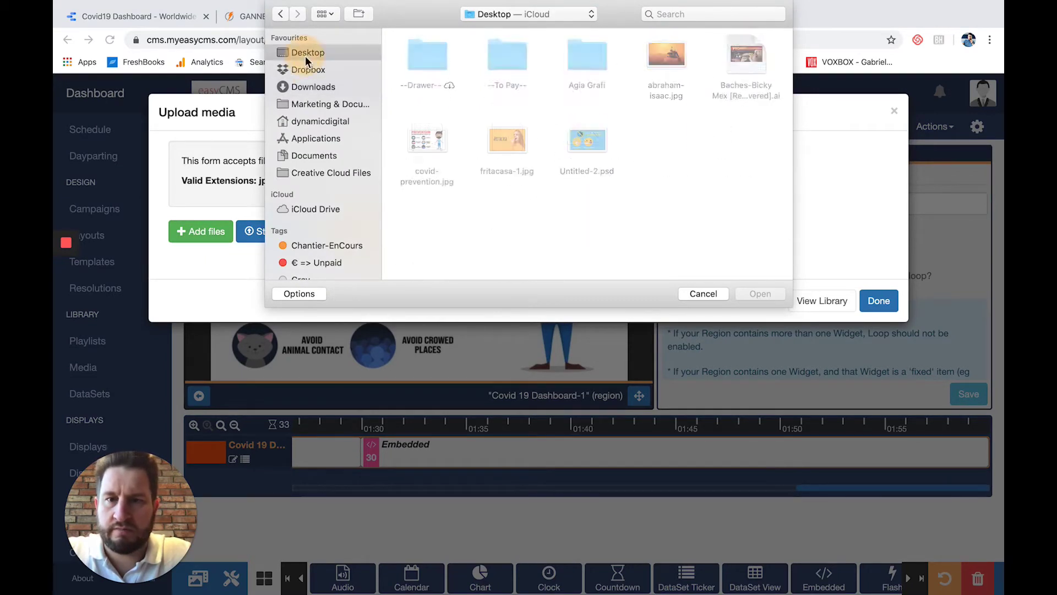
pyautogui.doubleClick(436, 138)
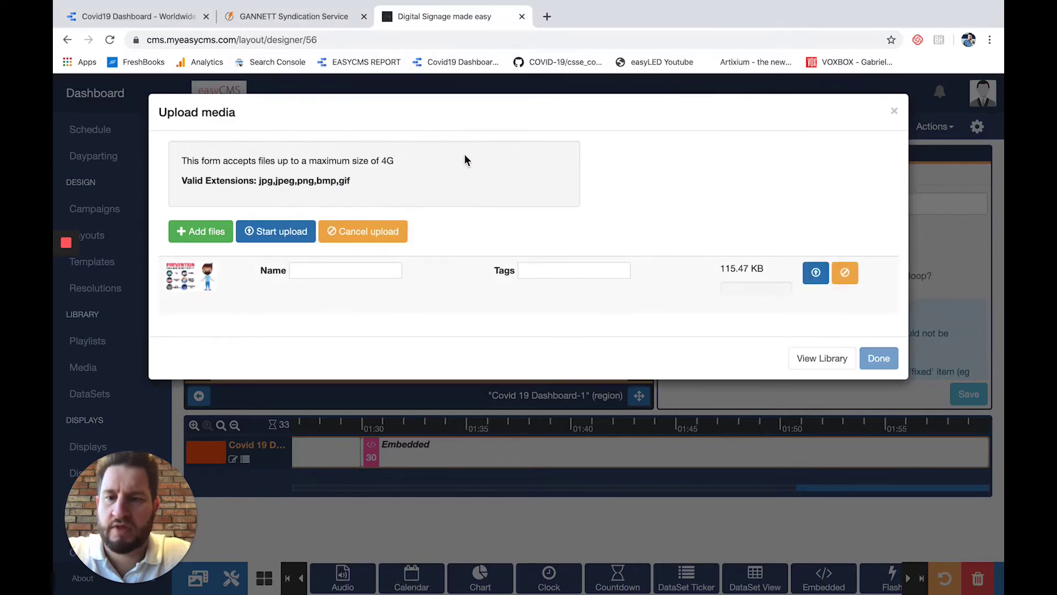
pyautogui.click(817, 273)
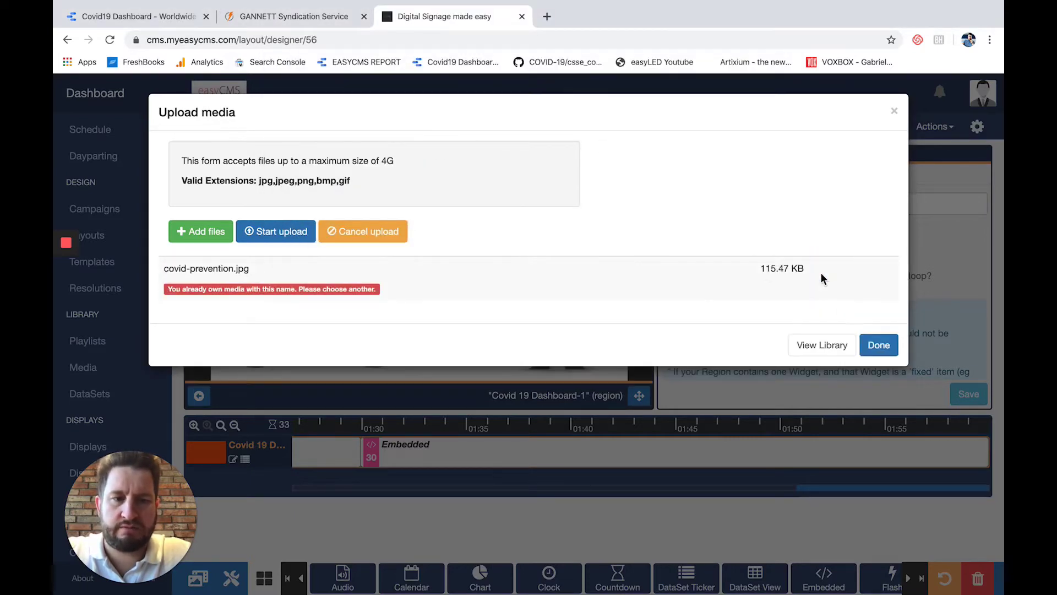
pyautogui.click(825, 347)
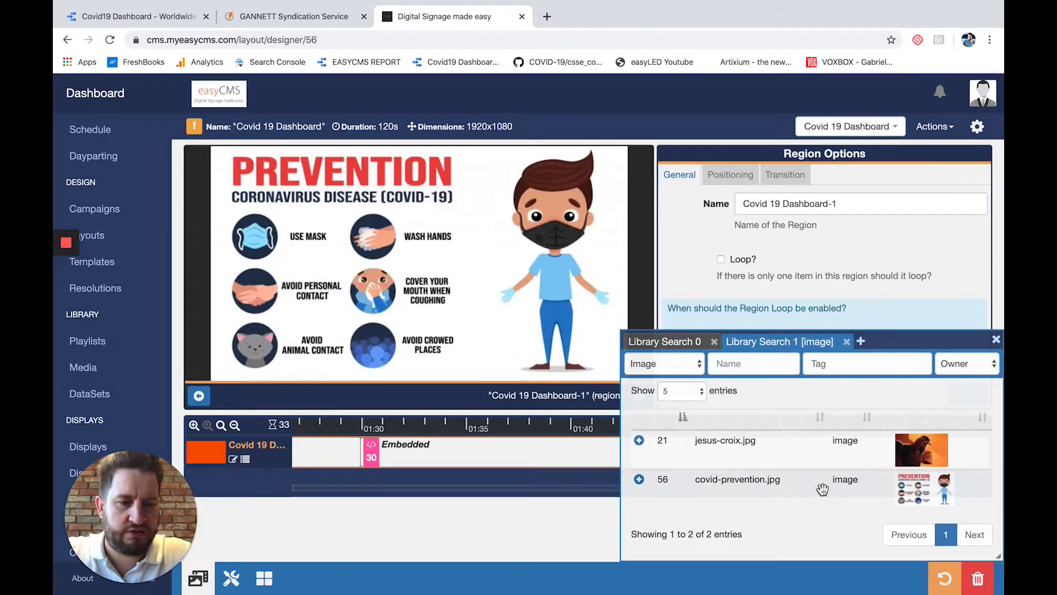
# Step: Add covid-prevention.jpg to the region and save it with a 5-second duration
pyautogui.click(639, 479)
pyautogui.click(561, 382)
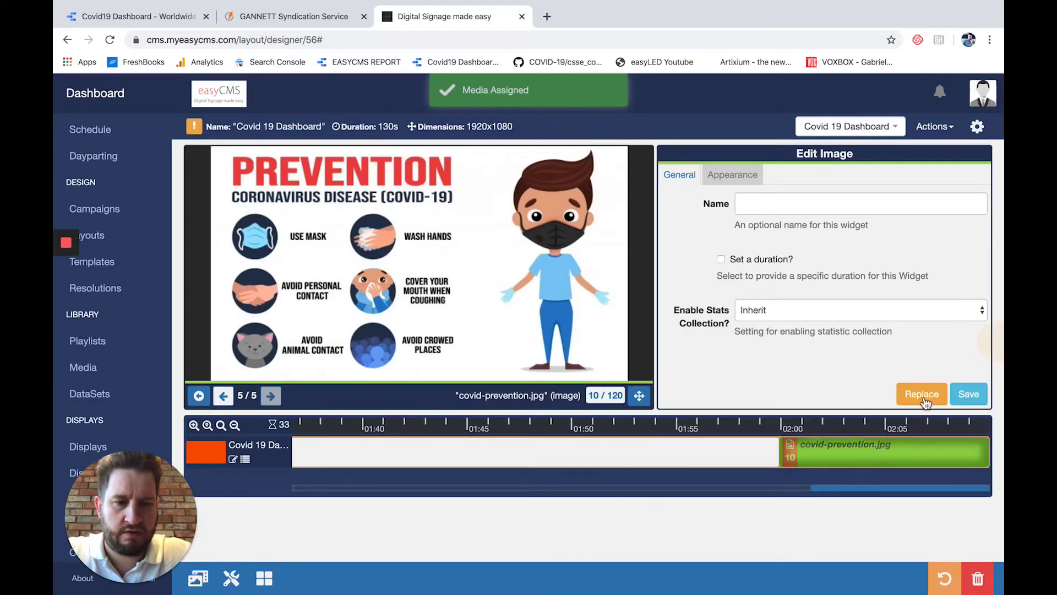
pyautogui.click(872, 455)
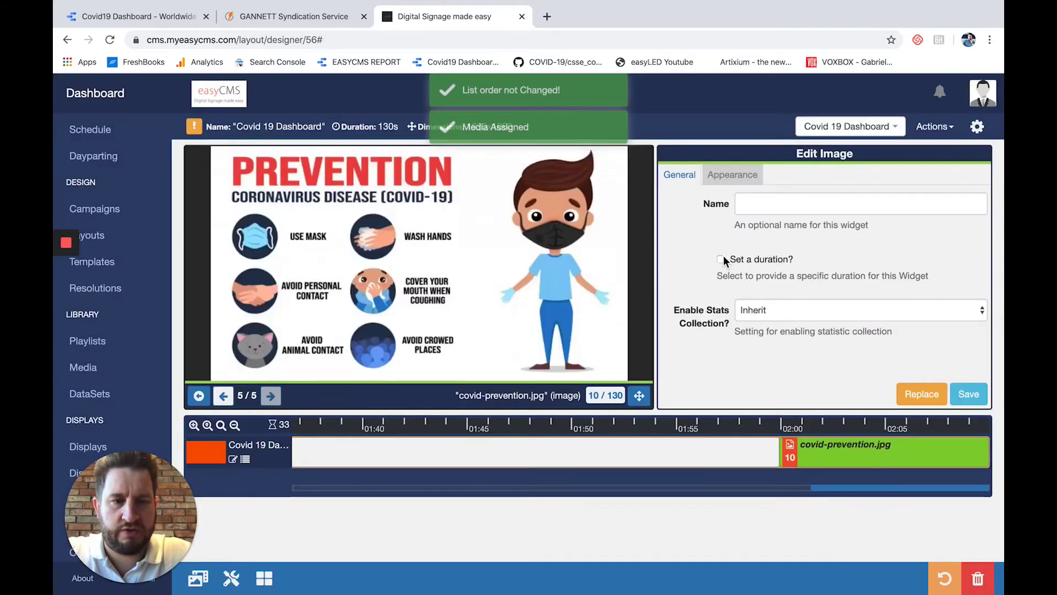
pyautogui.click(721, 259)
pyautogui.doubleClick(750, 309)
pyautogui.write('5')
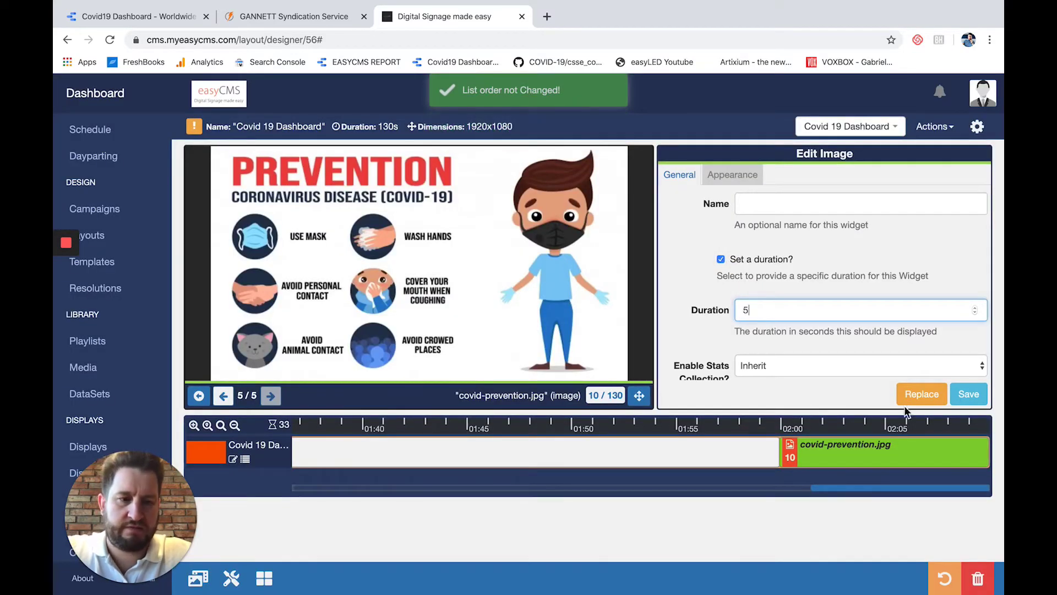
pyautogui.click(969, 395)
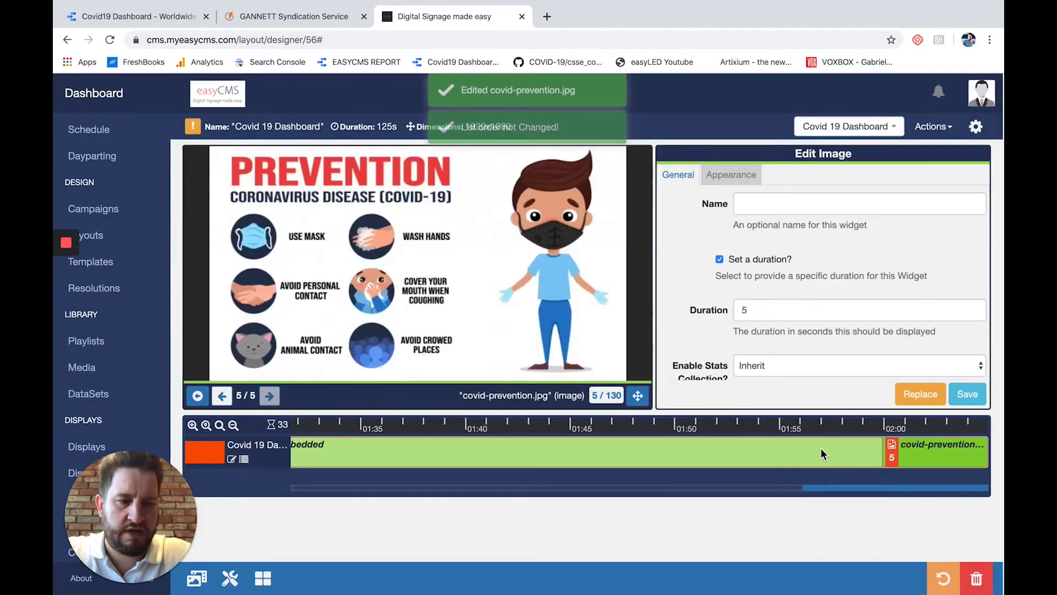
# Step: Place a Ticker widget after covid-prevention.jpg on the timeline and open its settings
pyautogui.click(264, 578)
pyautogui.hscroll(10, 702, 574)
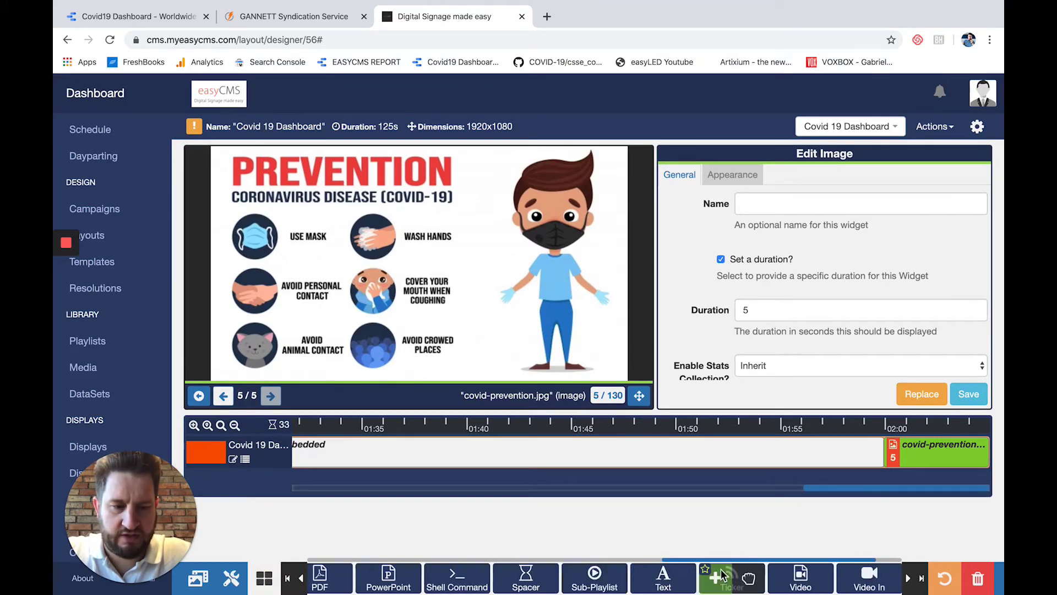
pyautogui.click(717, 577)
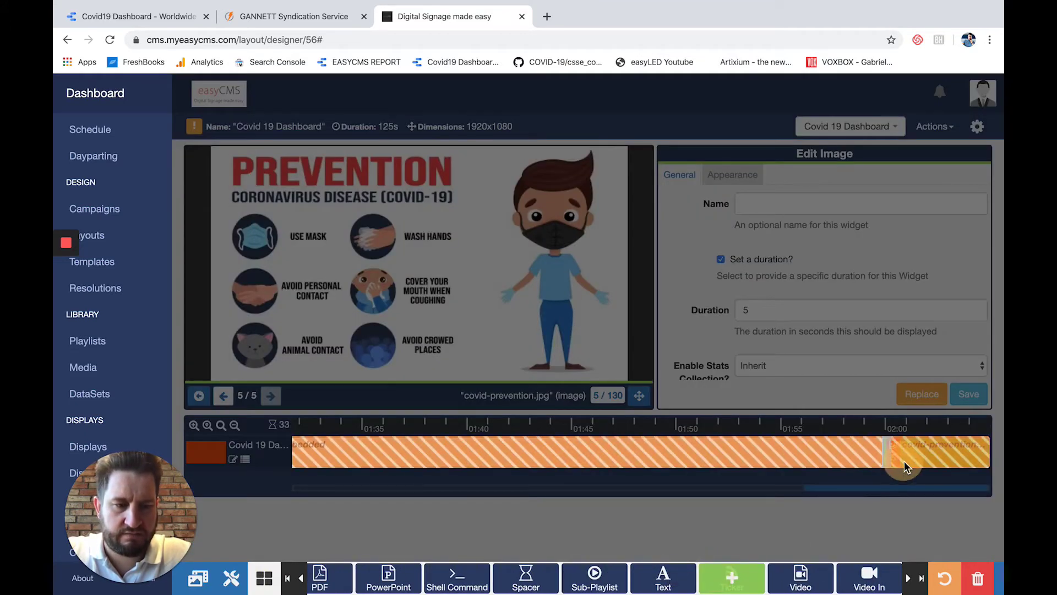
pyautogui.click(904, 461)
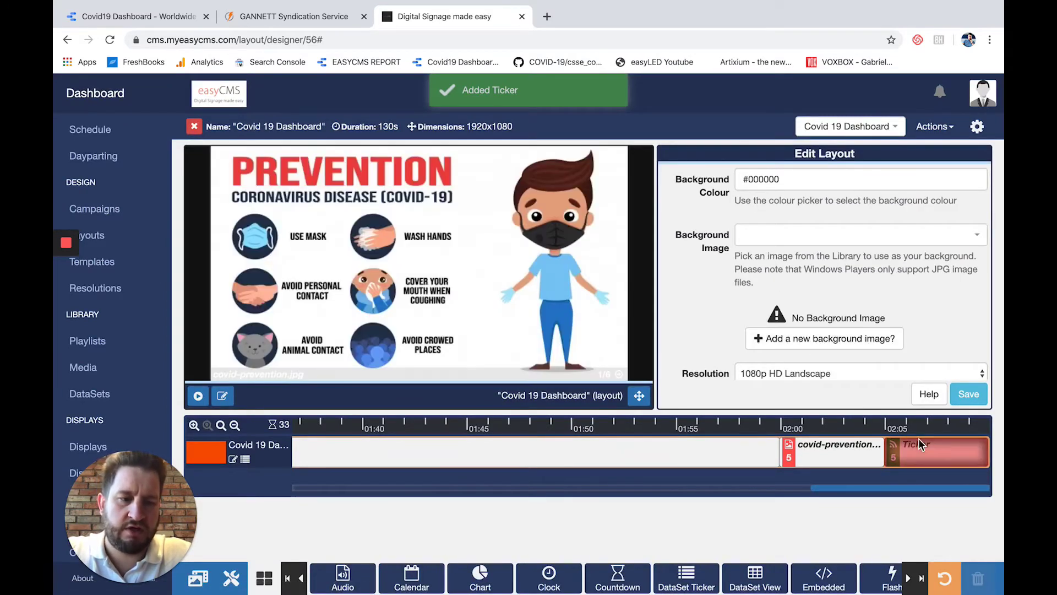
pyautogui.click(929, 457)
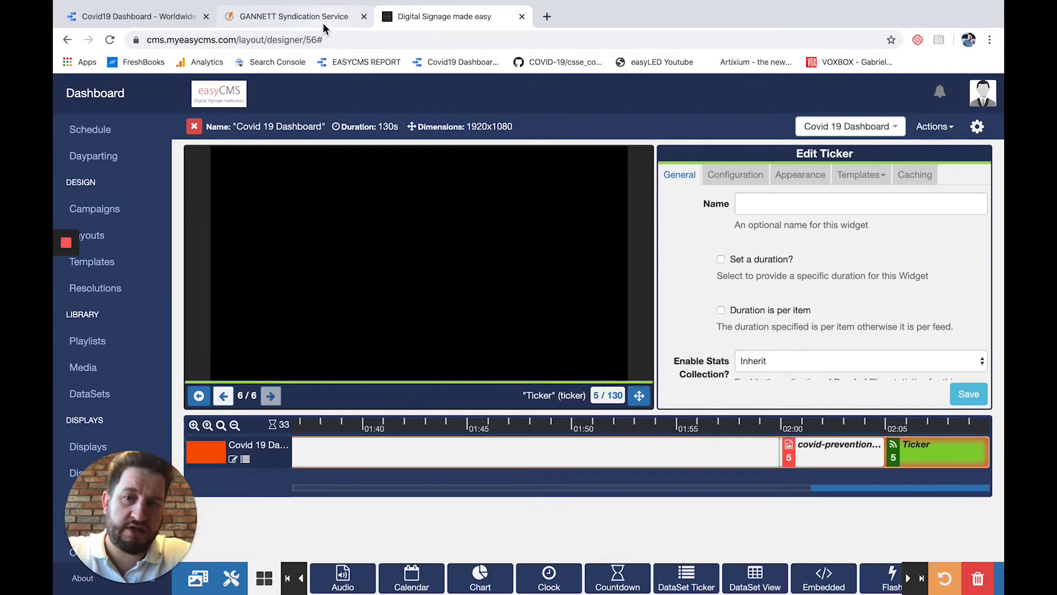
# Step: Copy the USA Today RSS feed address and return to the easyCMS tab
pyautogui.click(323, 21)
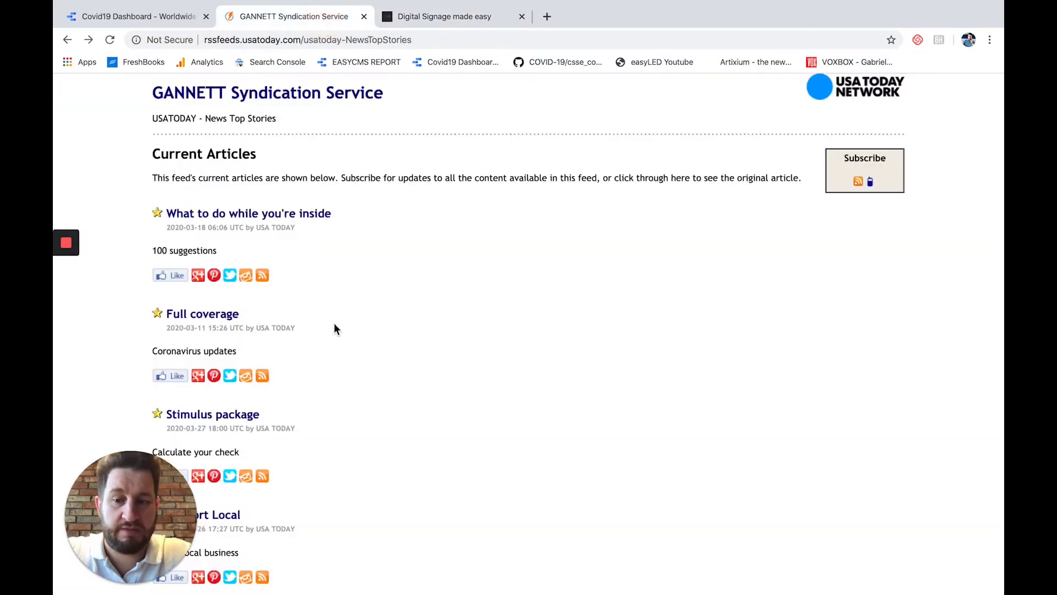
pyautogui.scroll(-20, 334, 323)
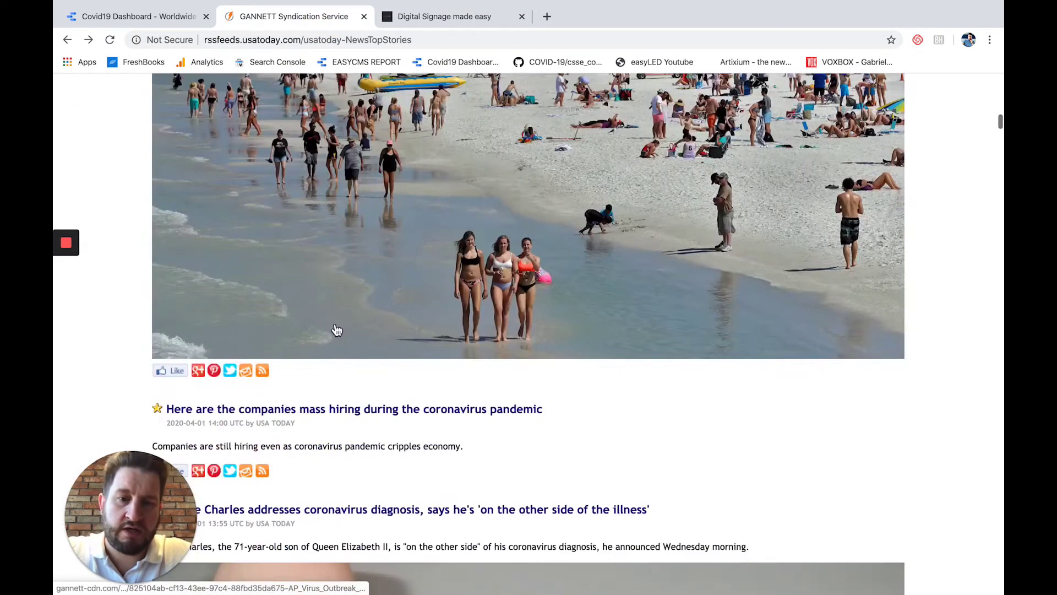
pyautogui.scroll(-10, 337, 329)
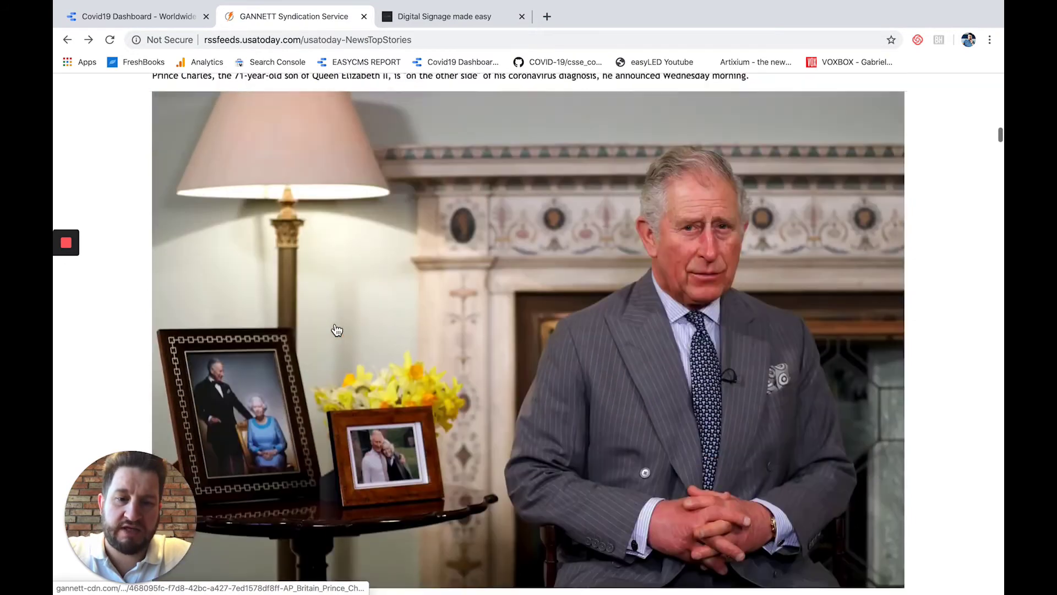
pyautogui.scroll(15, 336, 330)
pyautogui.click(319, 41)
pyautogui.press('super+c')
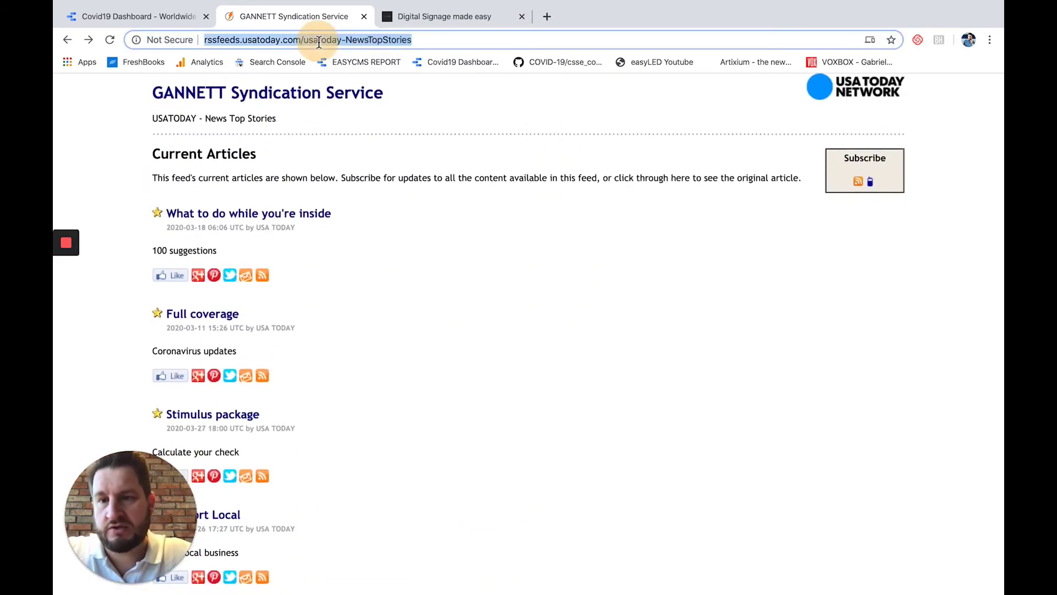
pyautogui.click(465, 25)
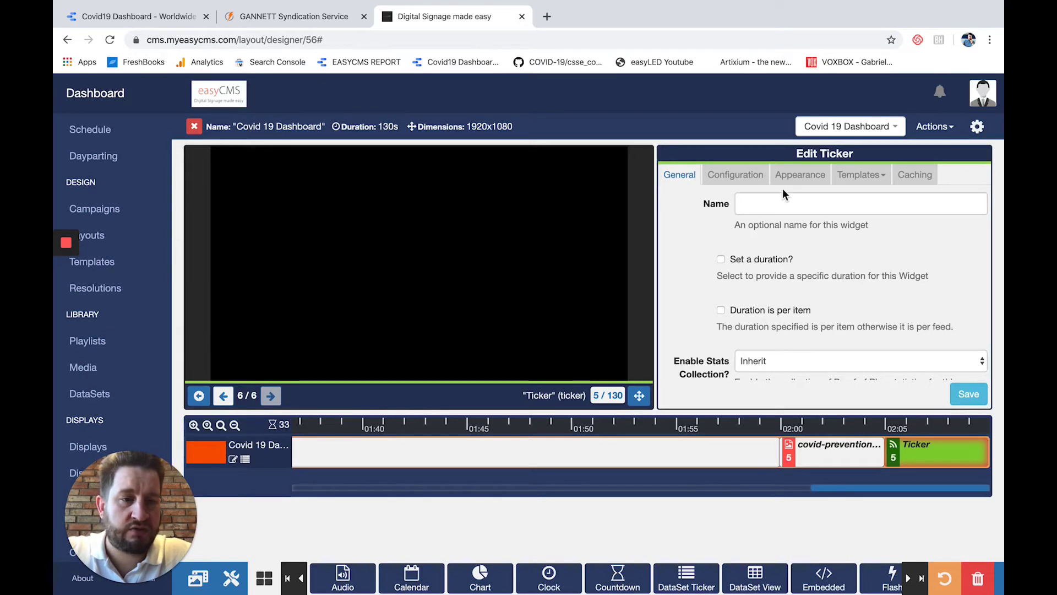
pyautogui.click(851, 184)
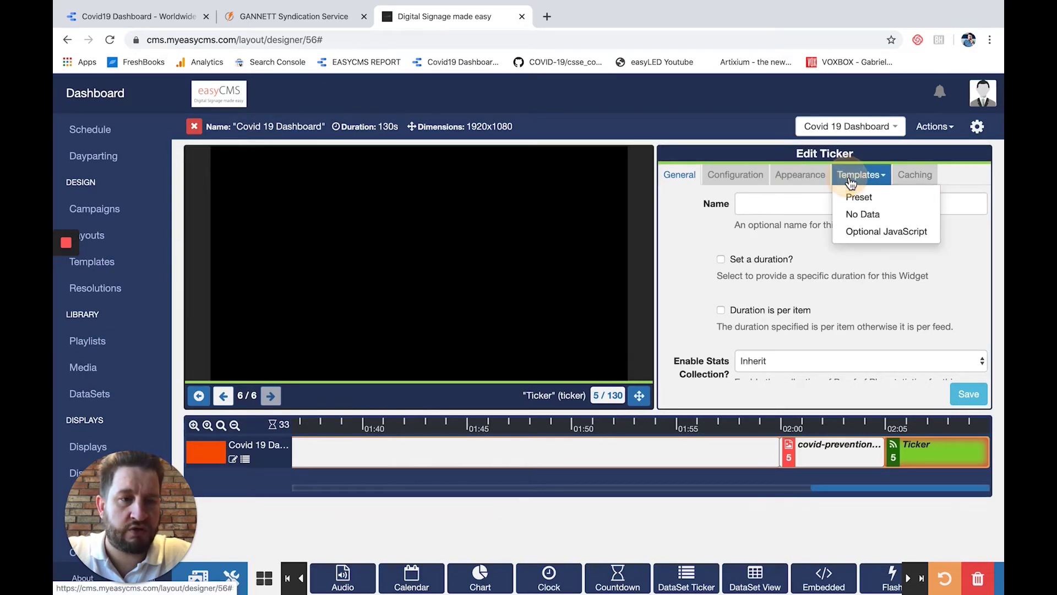
pyautogui.click(707, 178)
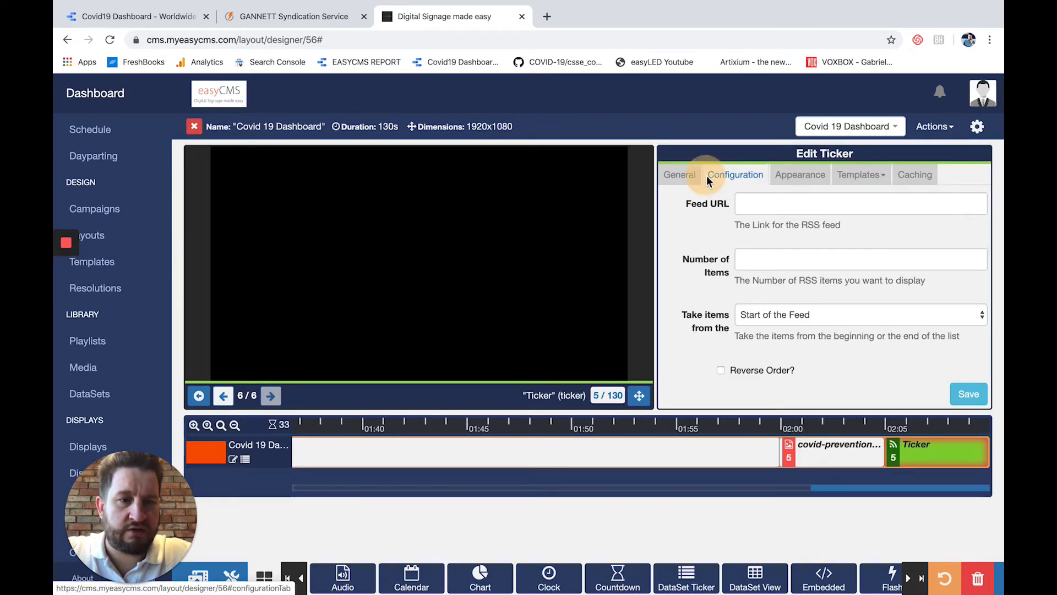
pyautogui.click(772, 207)
pyautogui.press('super+v')
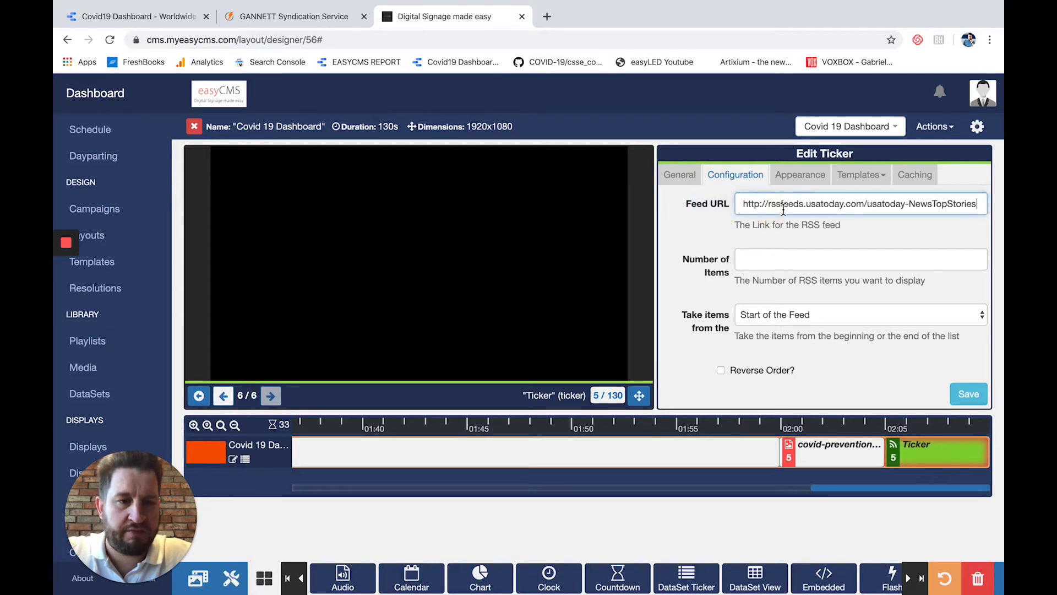
pyautogui.moveTo(784, 205); pyautogui.dragTo(739, 203)
pyautogui.tripleClick(780, 206)
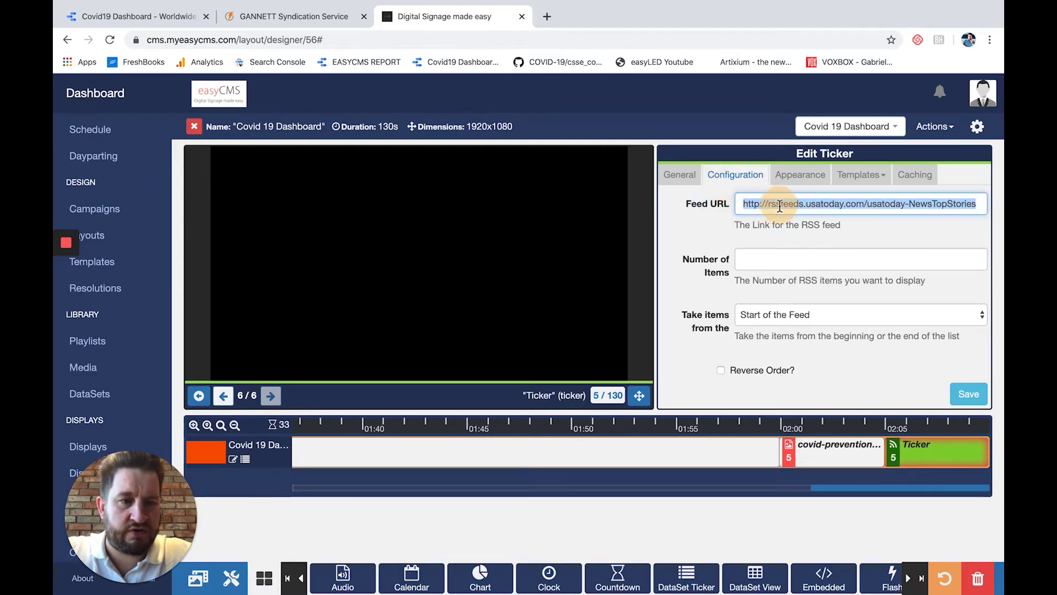
pyautogui.click(765, 262)
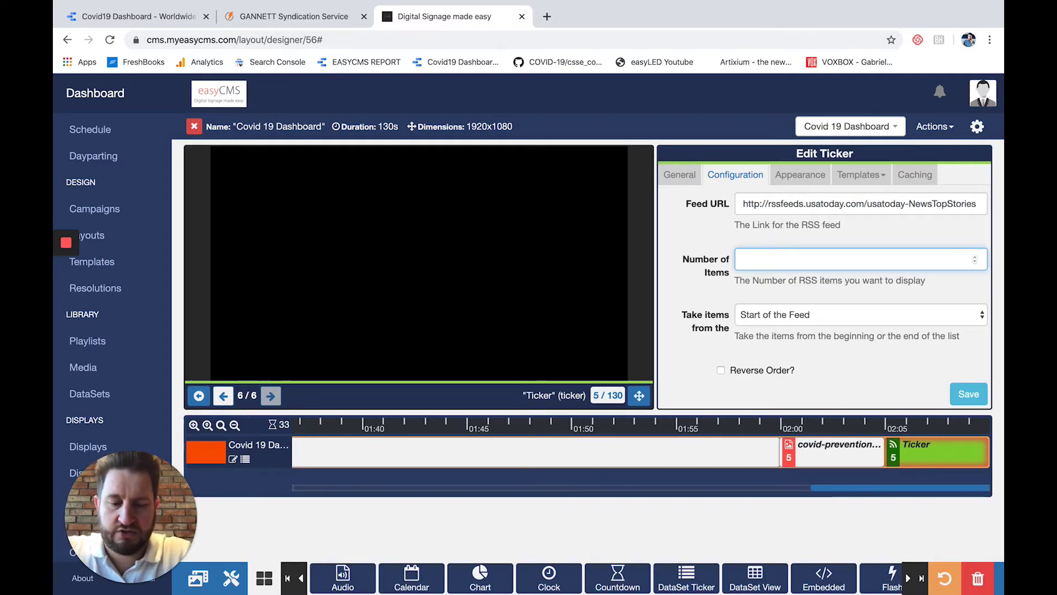
pyautogui.scroll(-4, 774, 346)
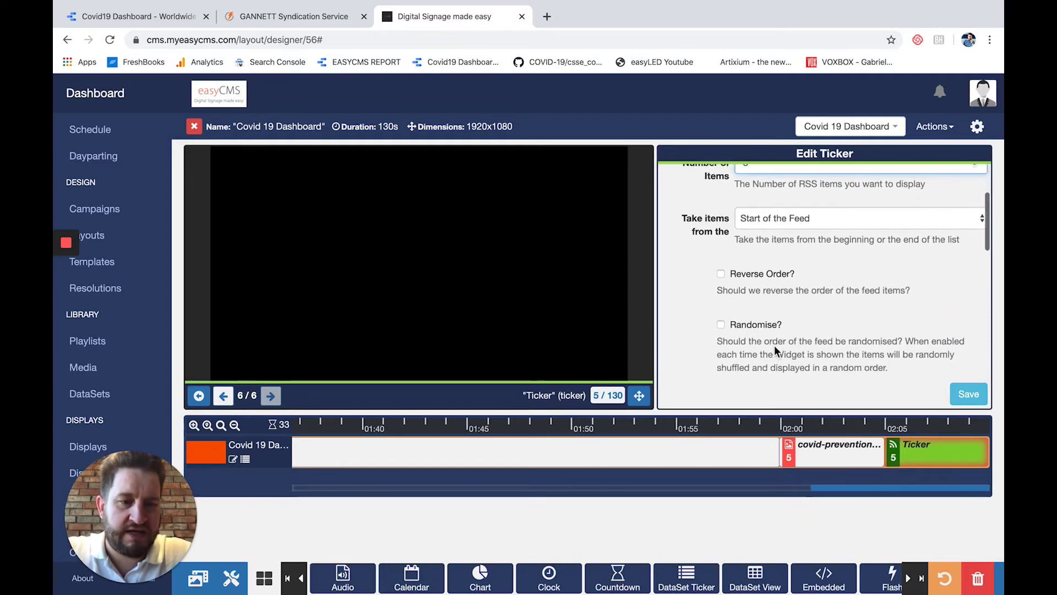
pyautogui.scroll(-3, 774, 347)
pyautogui.scroll(8, 774, 346)
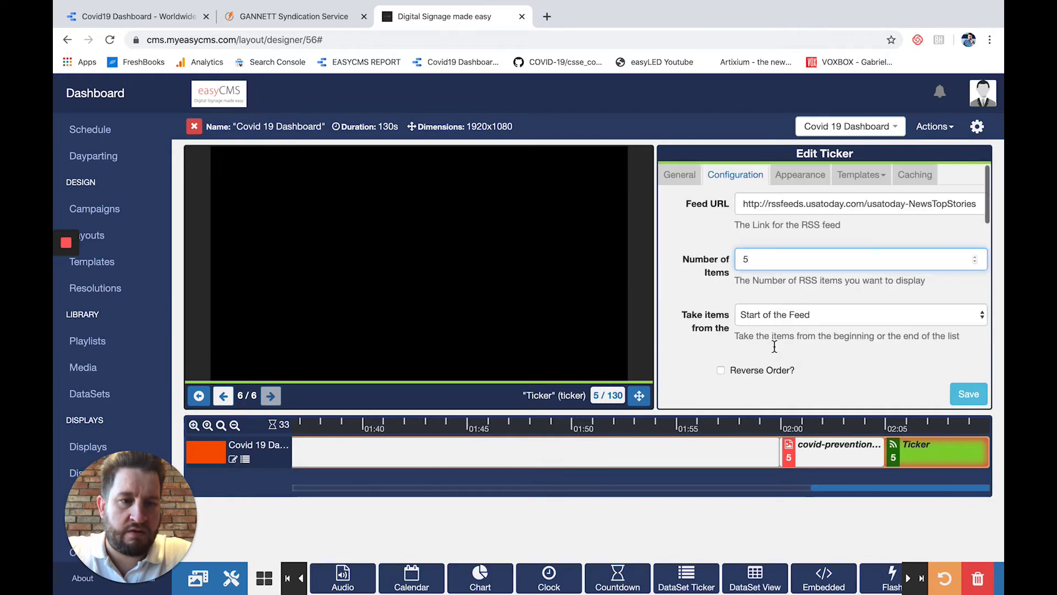
pyautogui.click(693, 181)
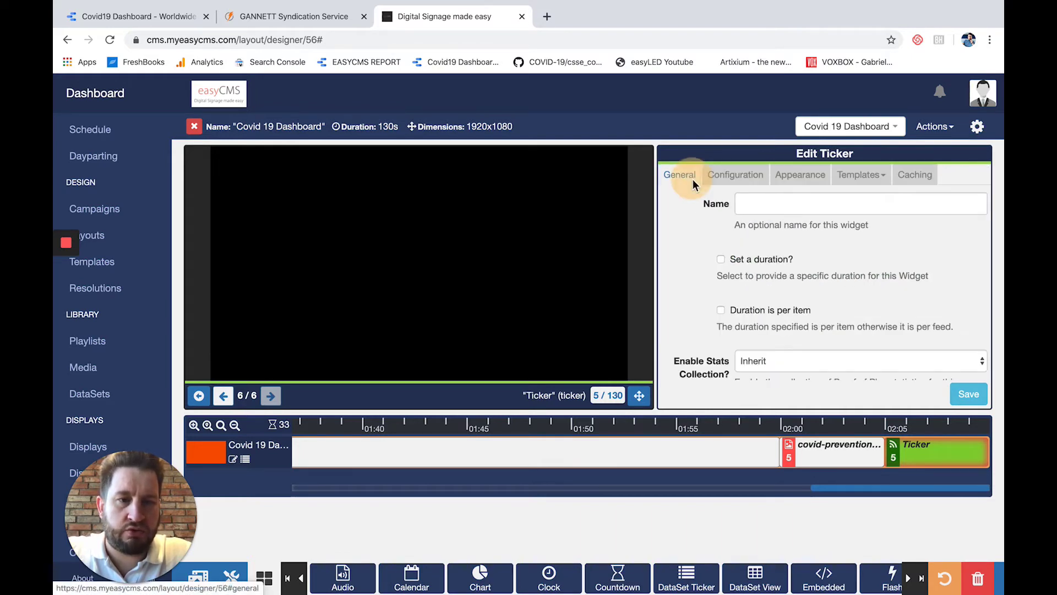
# Step: Give the ticker a custom 6-second per-item duration and save it
pyautogui.click(737, 312)
pyautogui.click(721, 260)
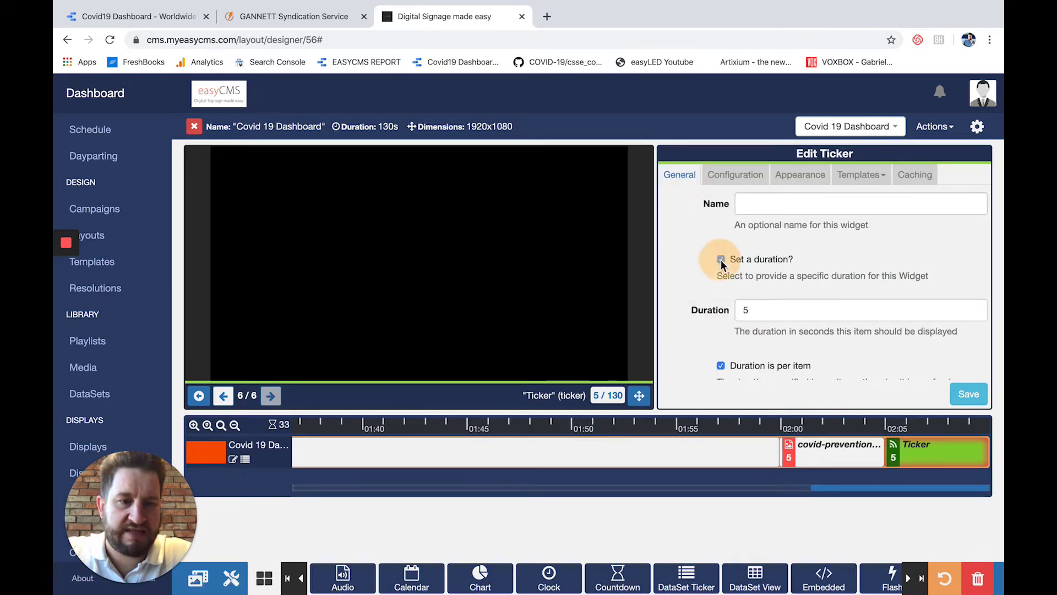
pyautogui.click(770, 312)
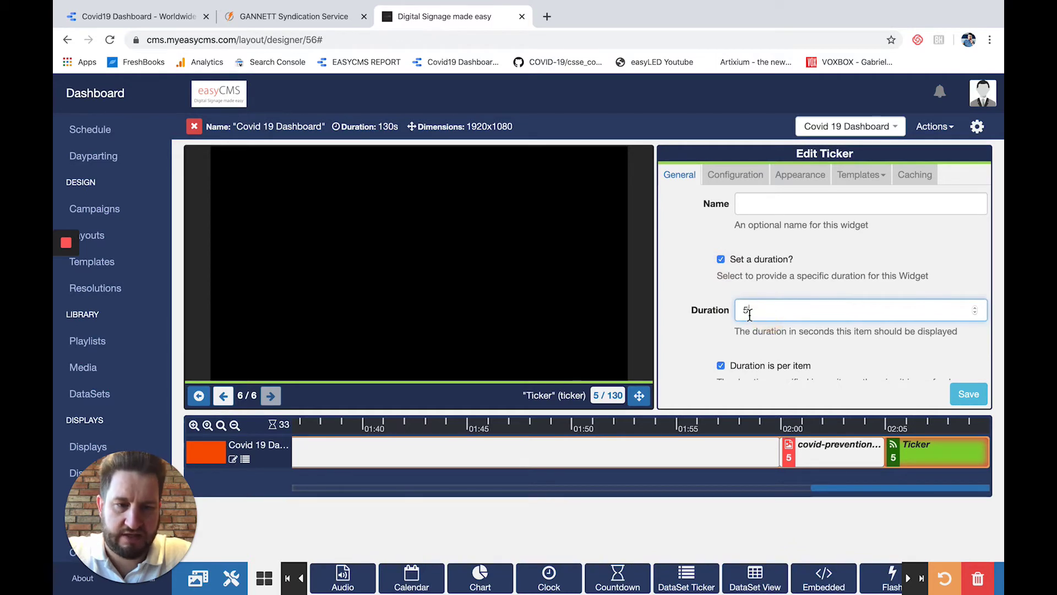
pyautogui.press('BackSpace')
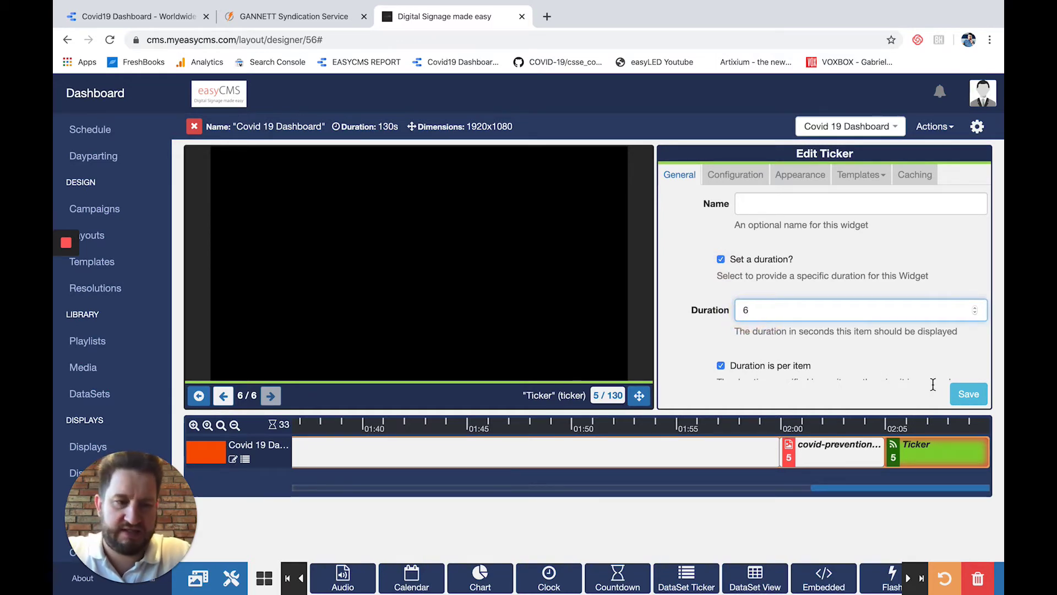
pyautogui.click(964, 393)
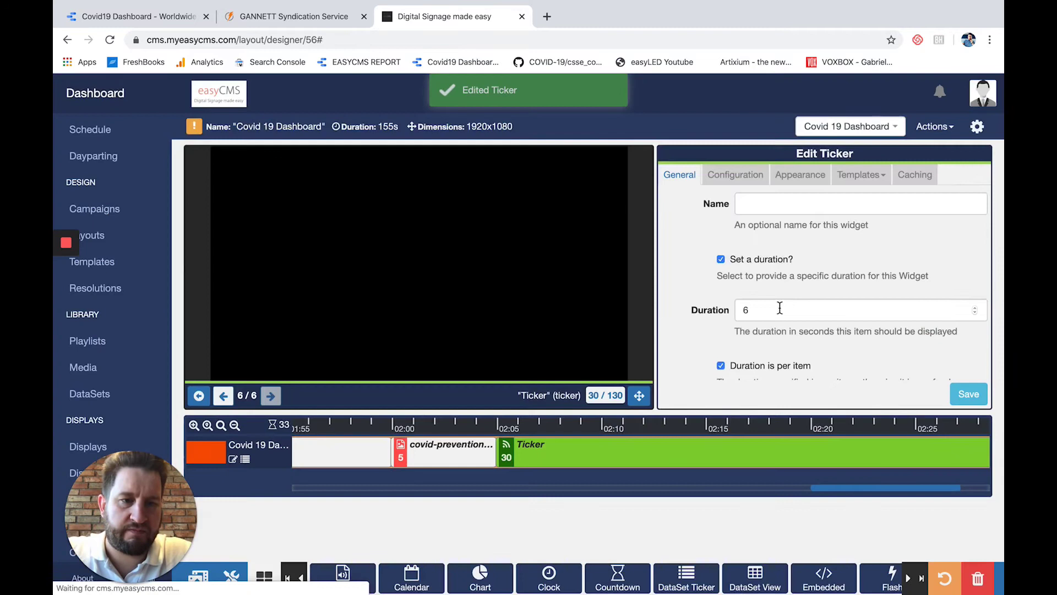
# Step: Apply the 'Image overlaid with the Title' preset template to the ticker and save
pyautogui.click(861, 175)
pyautogui.click(857, 198)
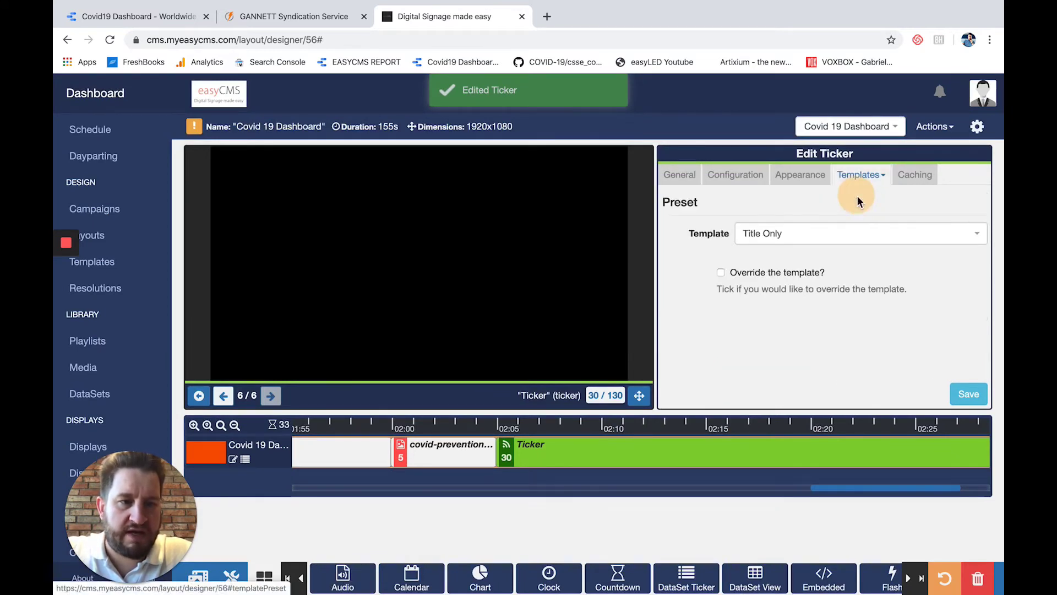
pyautogui.click(815, 233)
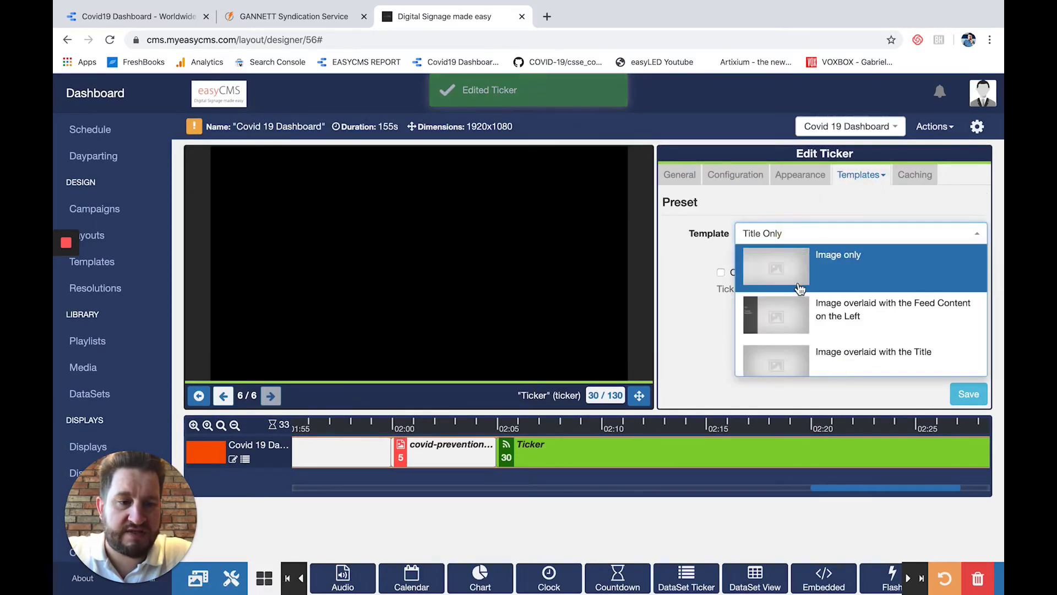
pyautogui.scroll(-3, 804, 303)
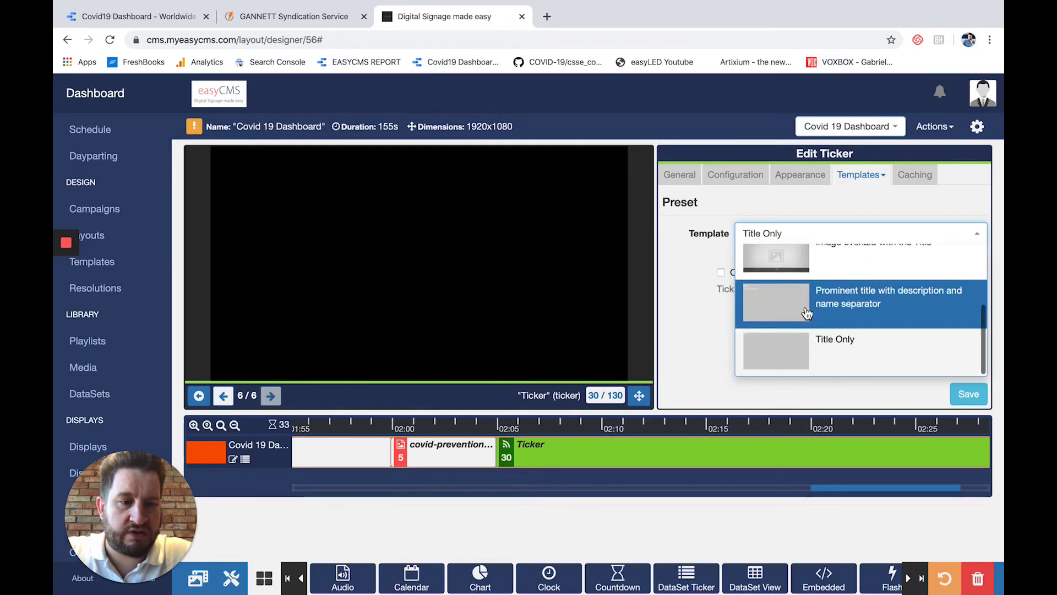
pyautogui.scroll(1, 807, 313)
pyautogui.click(809, 304)
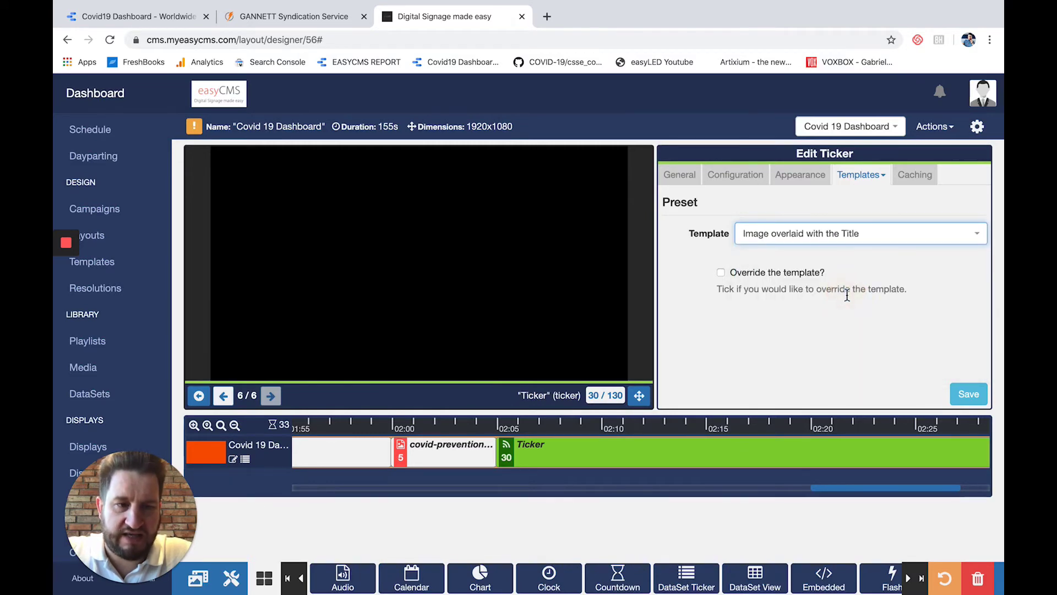
pyautogui.click(969, 394)
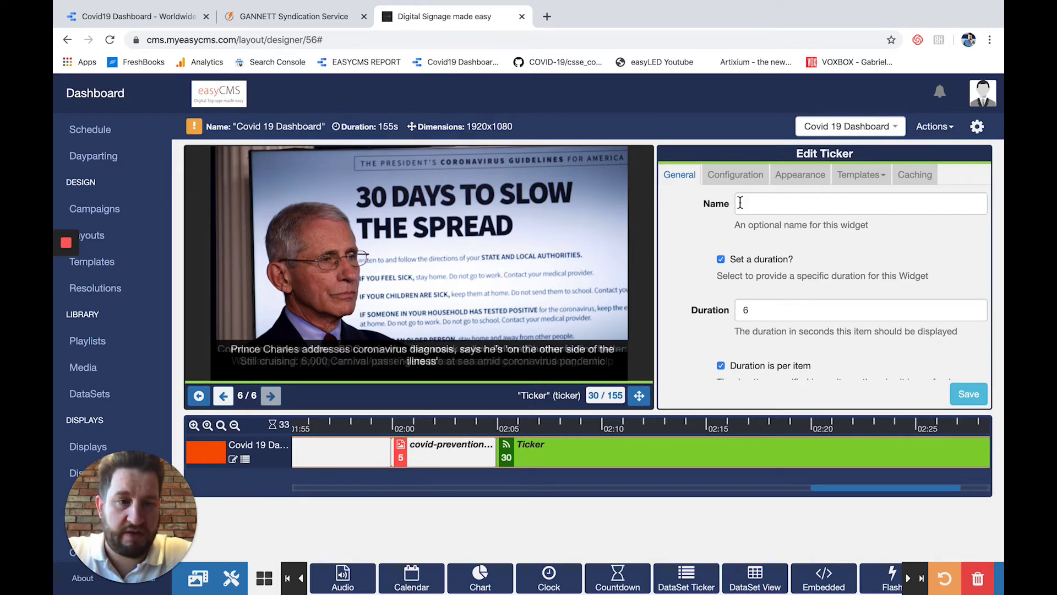
# Step: Review the ticker's feed settings on the Configuration tab
pyautogui.click(737, 178)
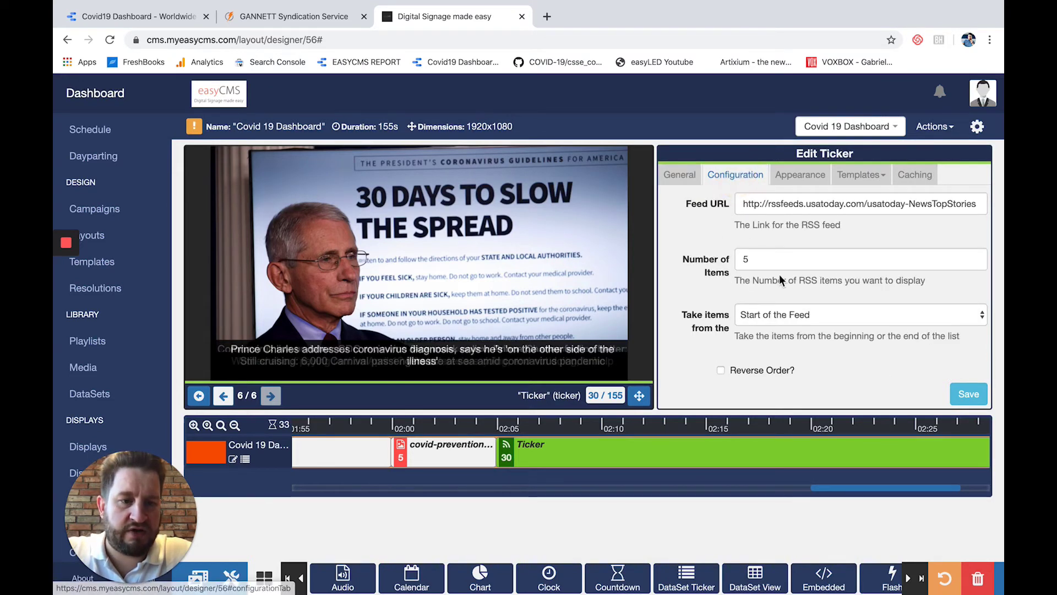
pyautogui.scroll(-3, 778, 274)
pyautogui.scroll(3, 789, 243)
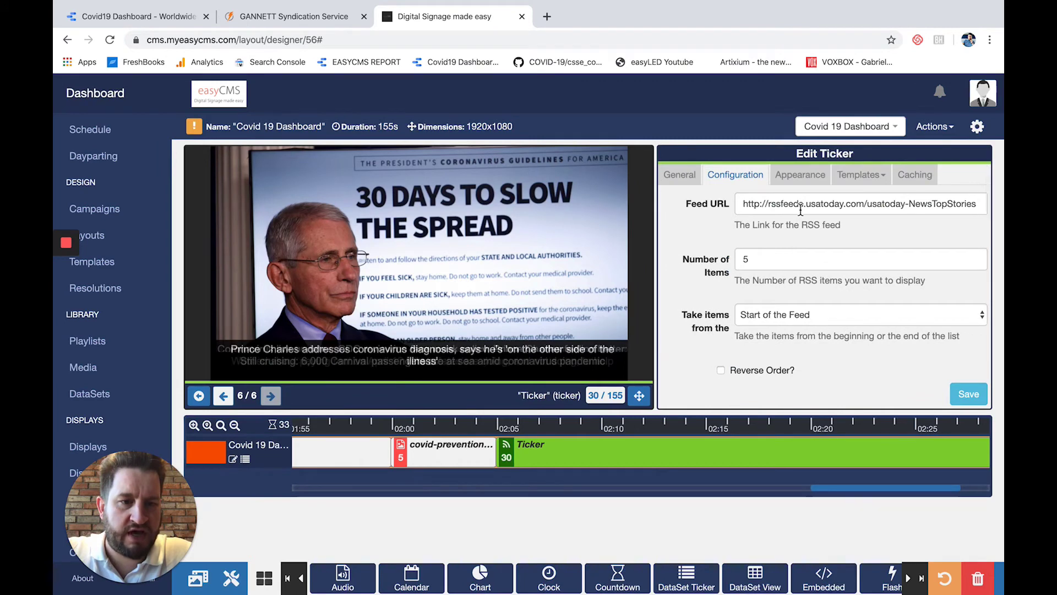
# Step: Set the ticker's transition effect to Fade and save it
pyautogui.click(799, 175)
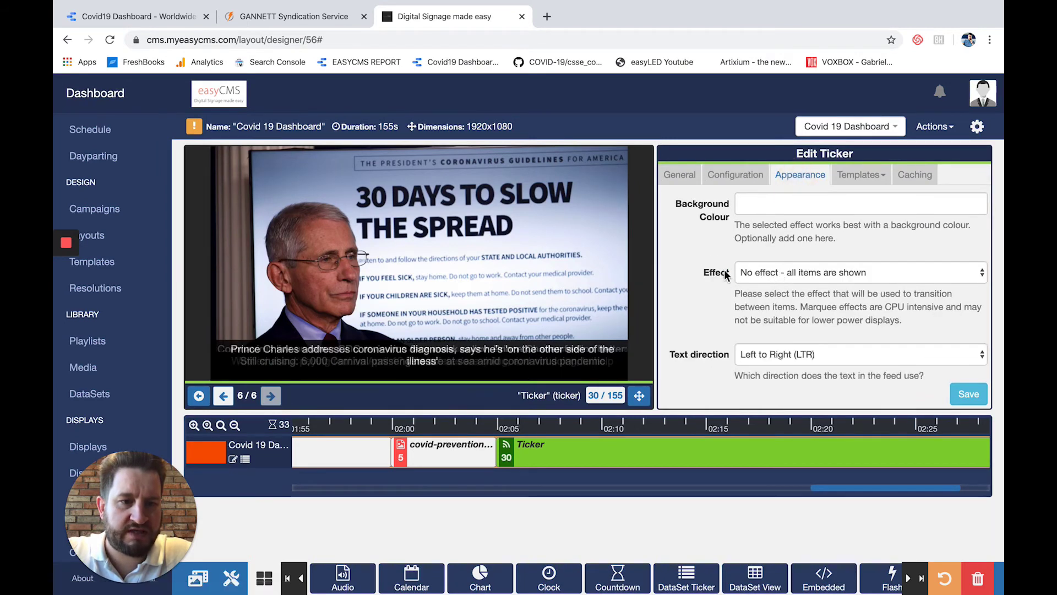
pyautogui.click(754, 272)
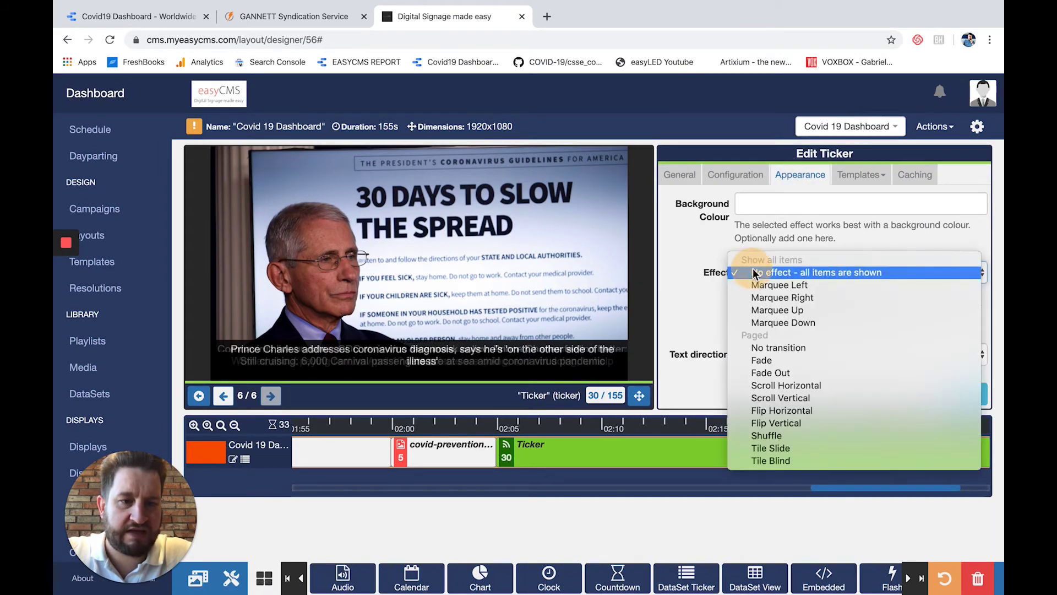
pyautogui.click(767, 361)
pyautogui.click(961, 395)
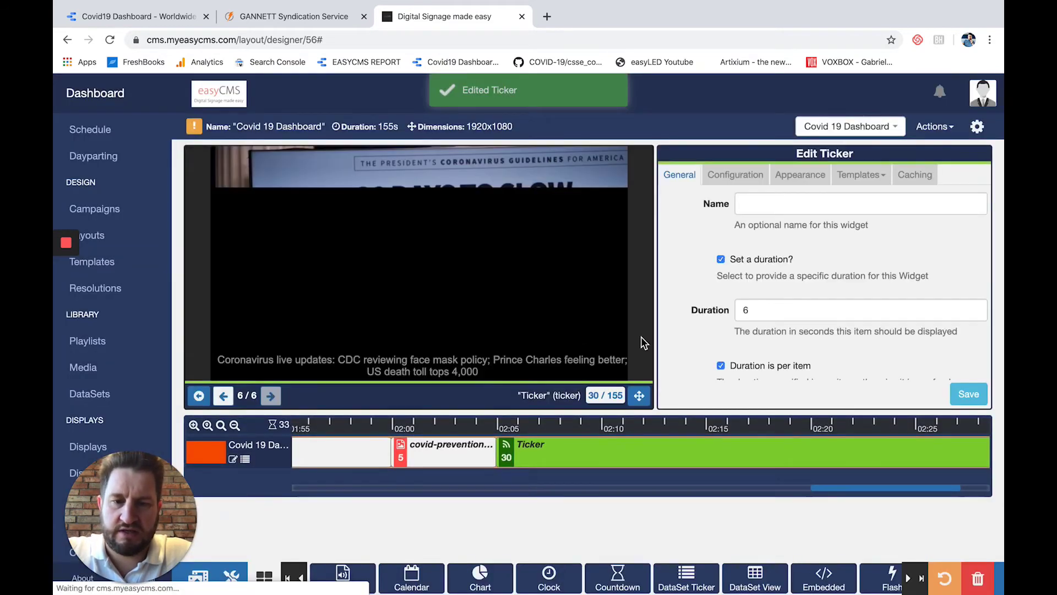
pyautogui.click(882, 182)
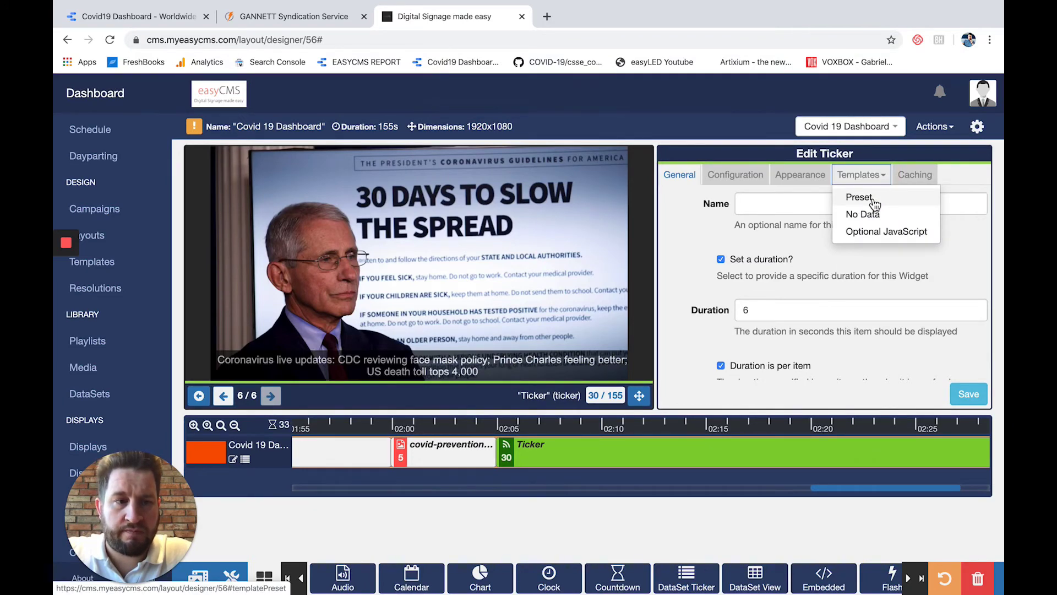
# Step: Override the ticker's main template, changing headline font-size from 48px to 72px, and save
pyautogui.click(872, 198)
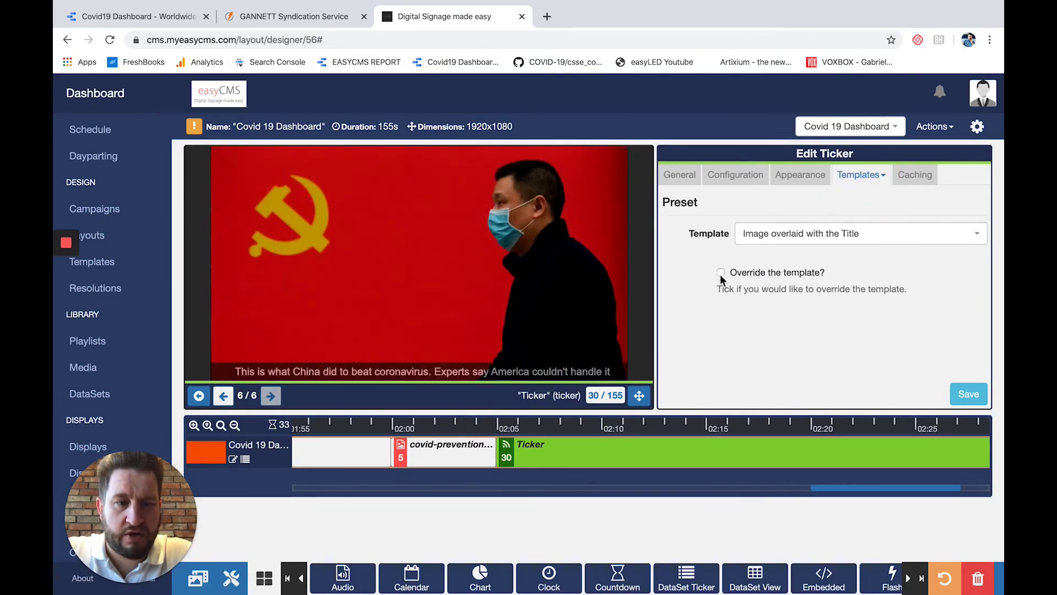
pyautogui.click(720, 272)
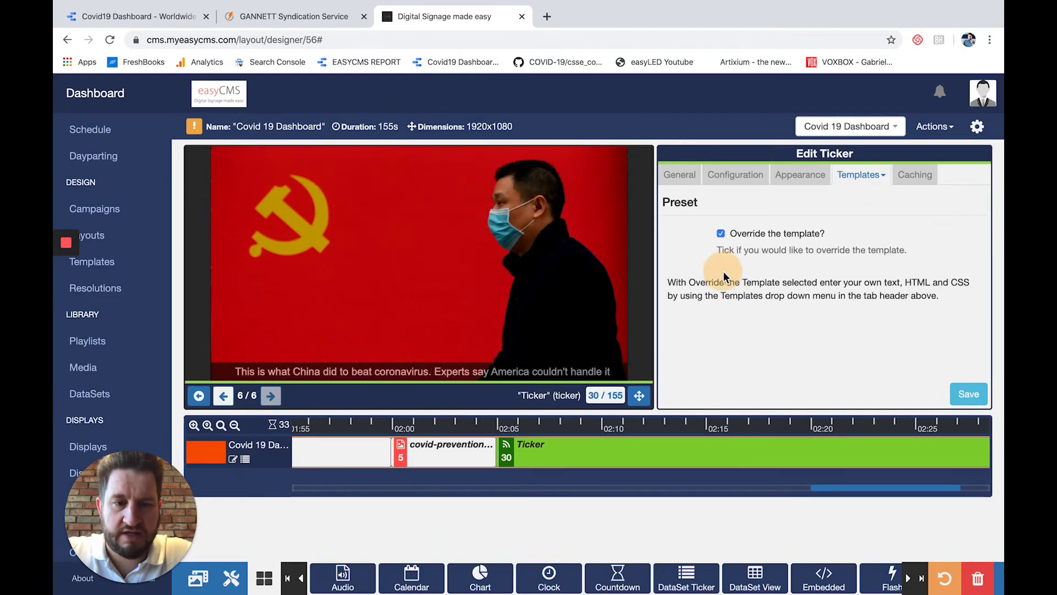
pyautogui.click(877, 173)
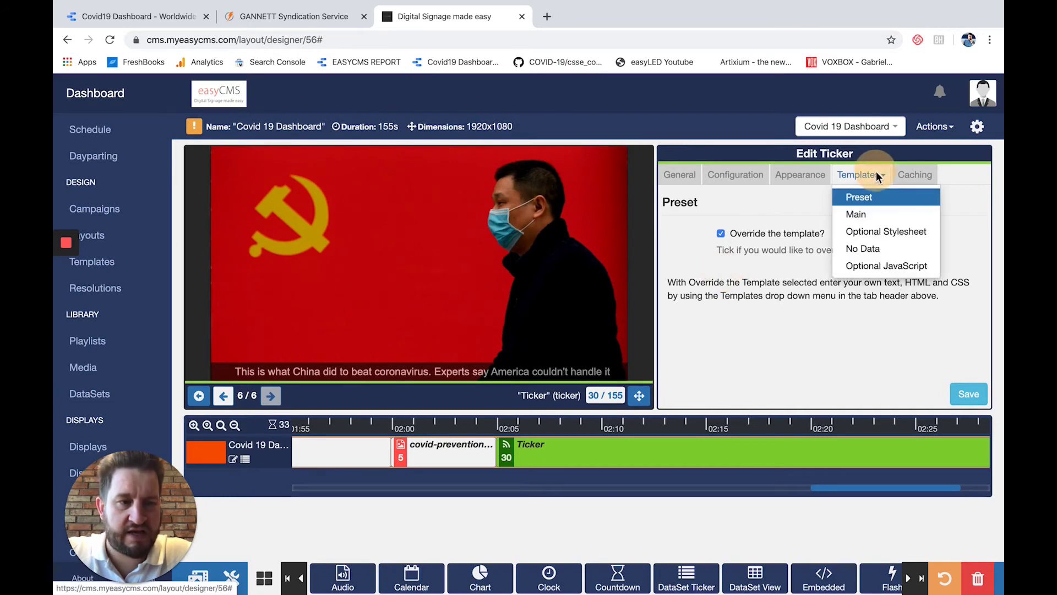
pyautogui.click(869, 218)
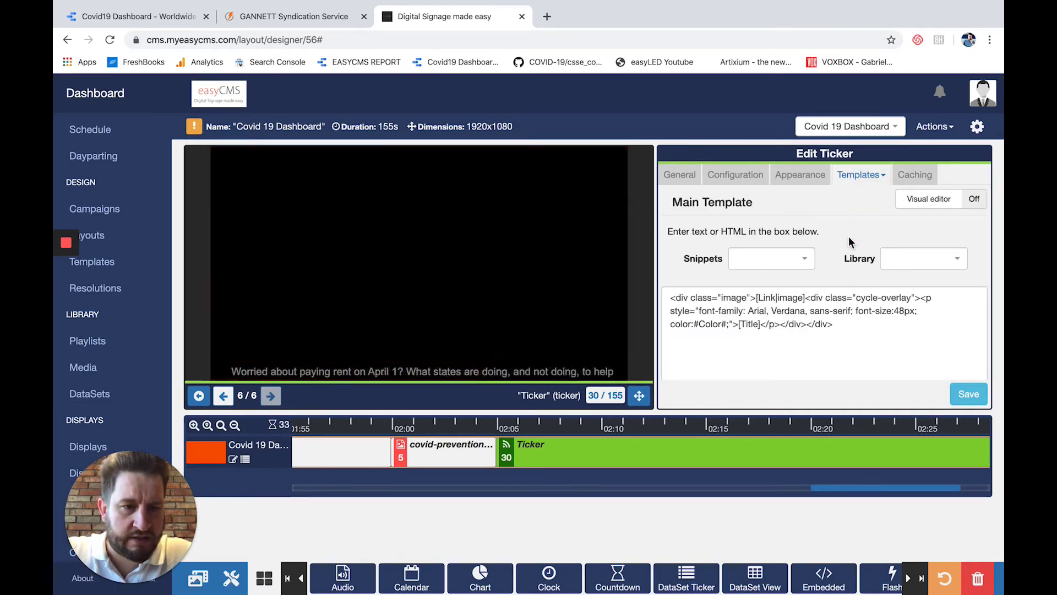
pyautogui.click(905, 312)
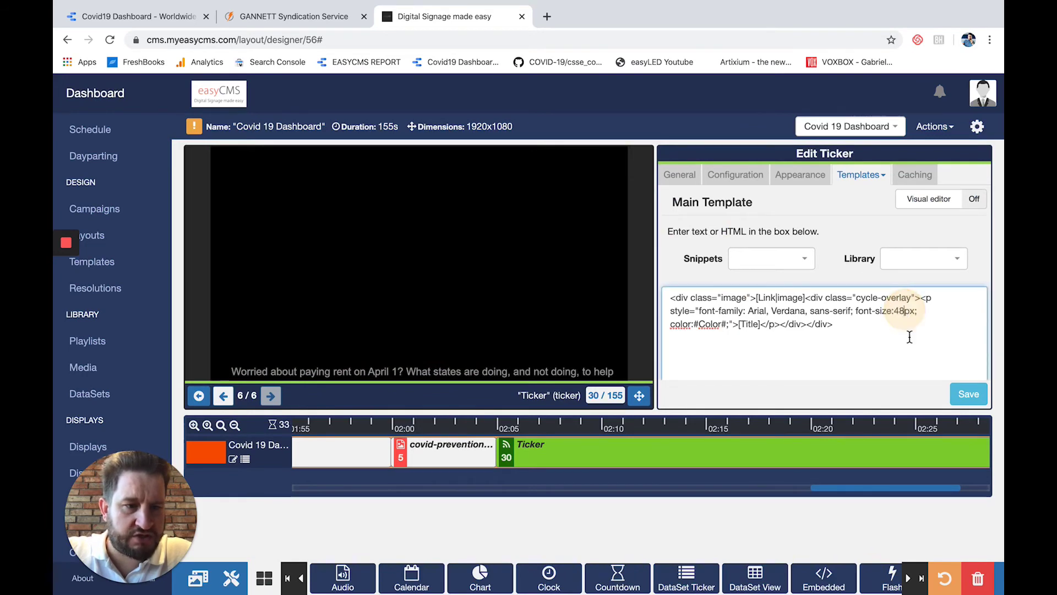
pyautogui.press('BackSpace')
pyautogui.press('BackSpace')
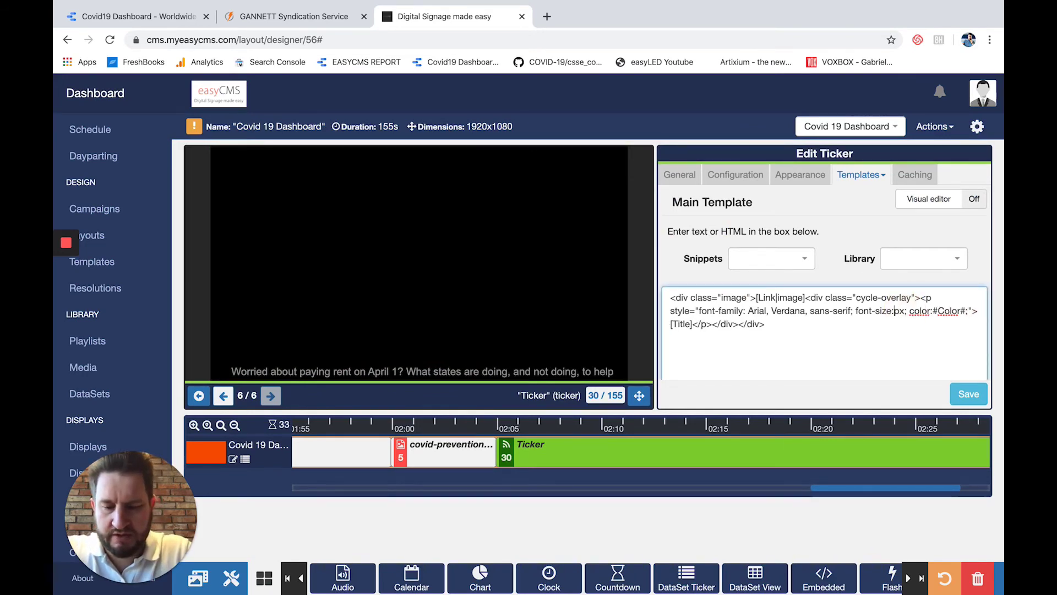
pyautogui.write('72')
pyautogui.click(968, 395)
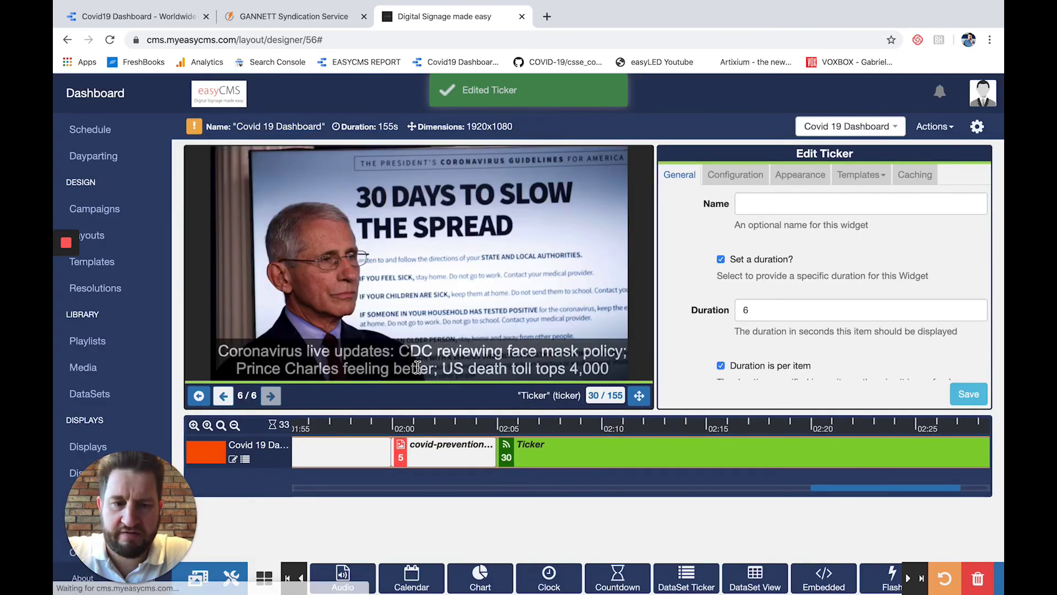
pyautogui.click(861, 174)
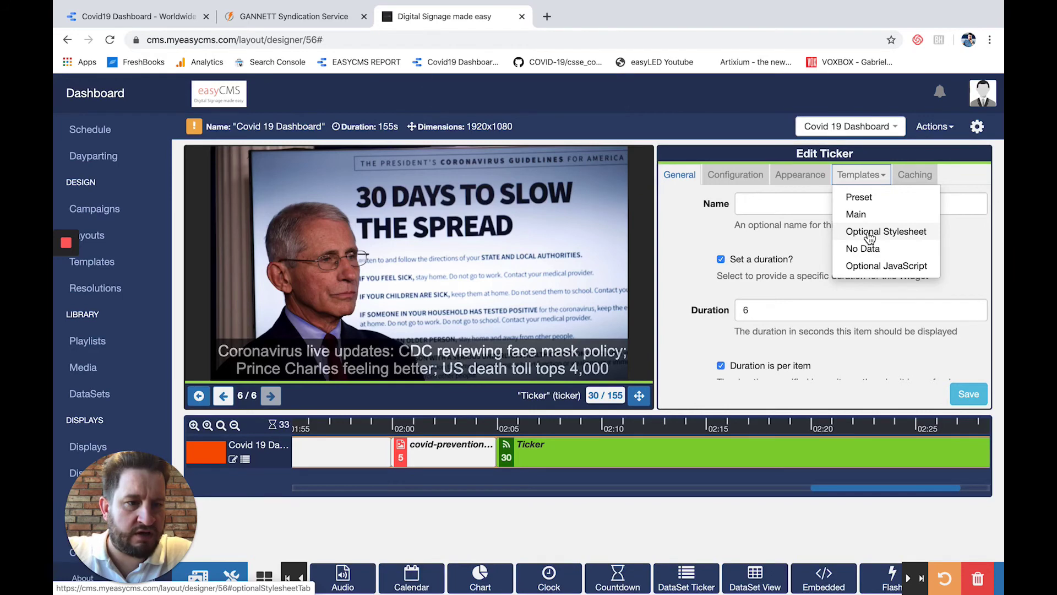
# Step: Change the overlay stylesheet opacity from 60 to 80 and save the ticker
pyautogui.click(869, 236)
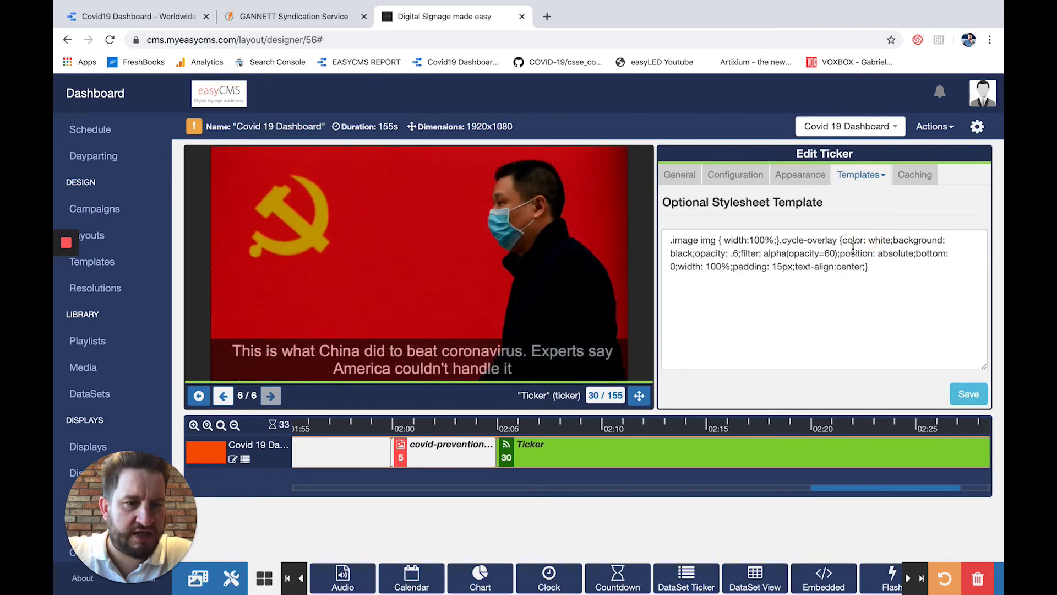
pyautogui.click(853, 249)
pyautogui.press('BackSpace')
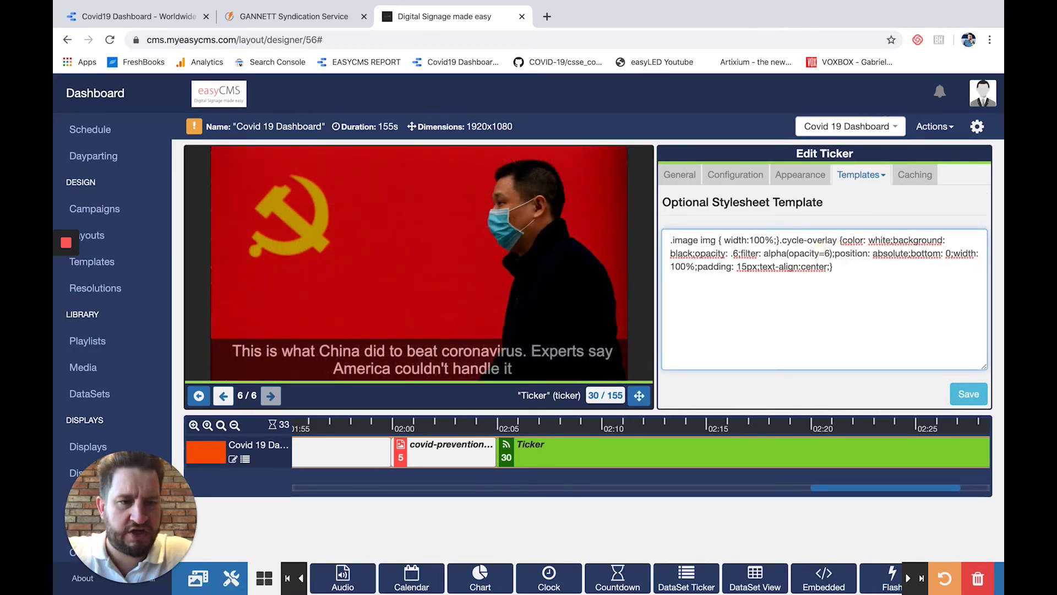
pyautogui.write('80')
pyautogui.click(973, 391)
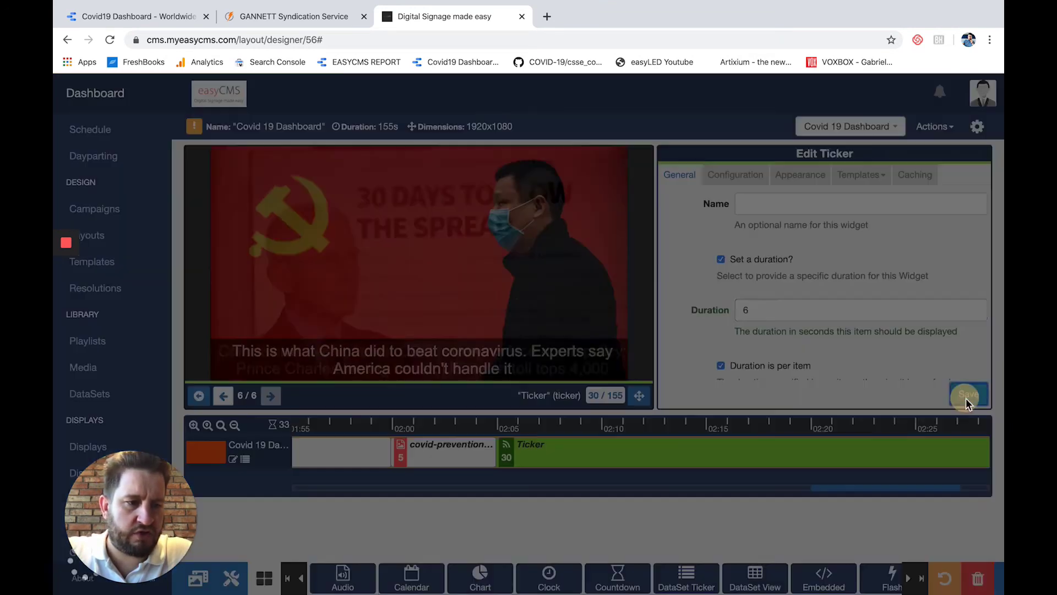
# Step: Re-save the ticker and select the covid-prevention image widget in the timeline
pyautogui.click(967, 395)
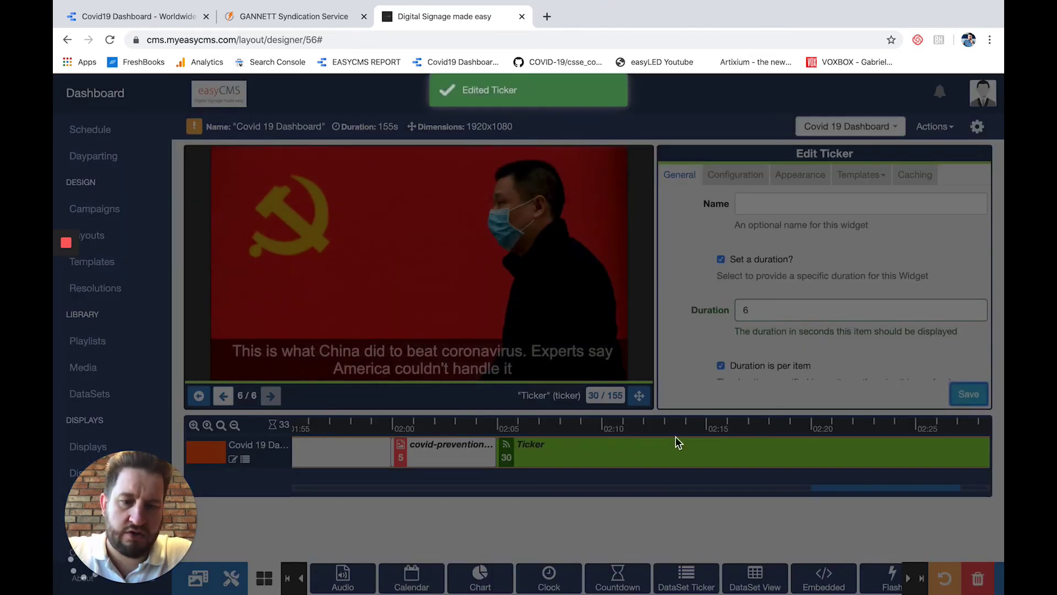
pyautogui.click(471, 457)
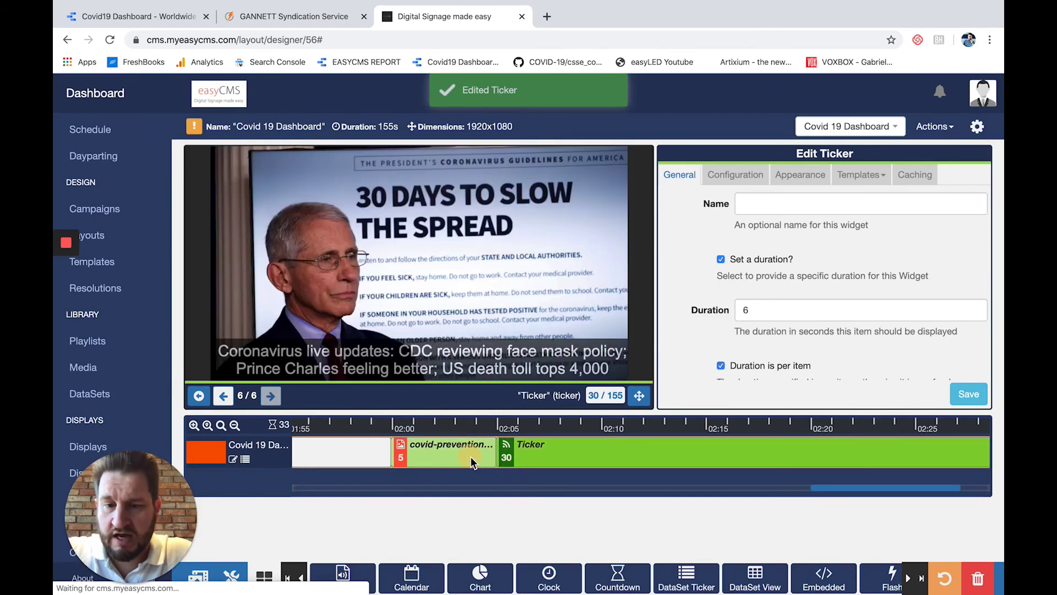
pyautogui.moveTo(384, 454); pyautogui.dragTo(380, 454)
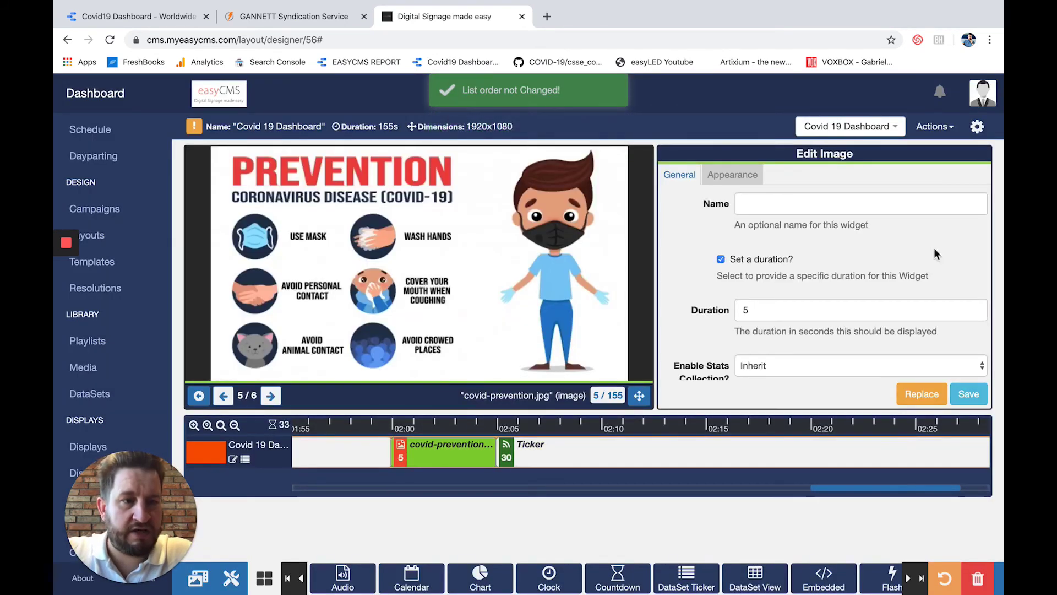
# Step: Publish the Covid 19 Dashboard layout from the Actions menu
pyautogui.click(951, 121)
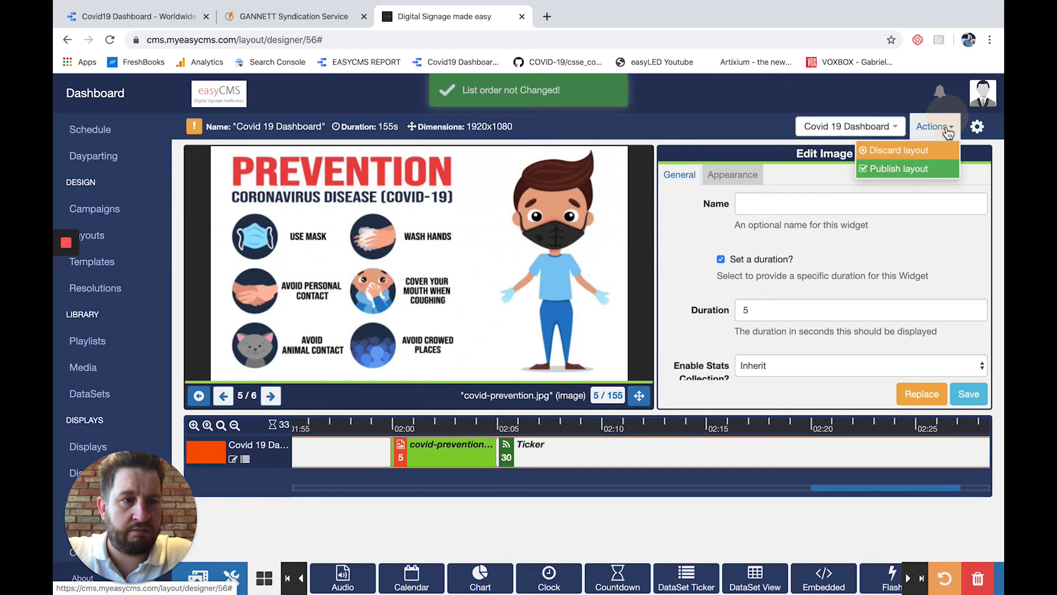
pyautogui.click(912, 169)
pyautogui.click(879, 284)
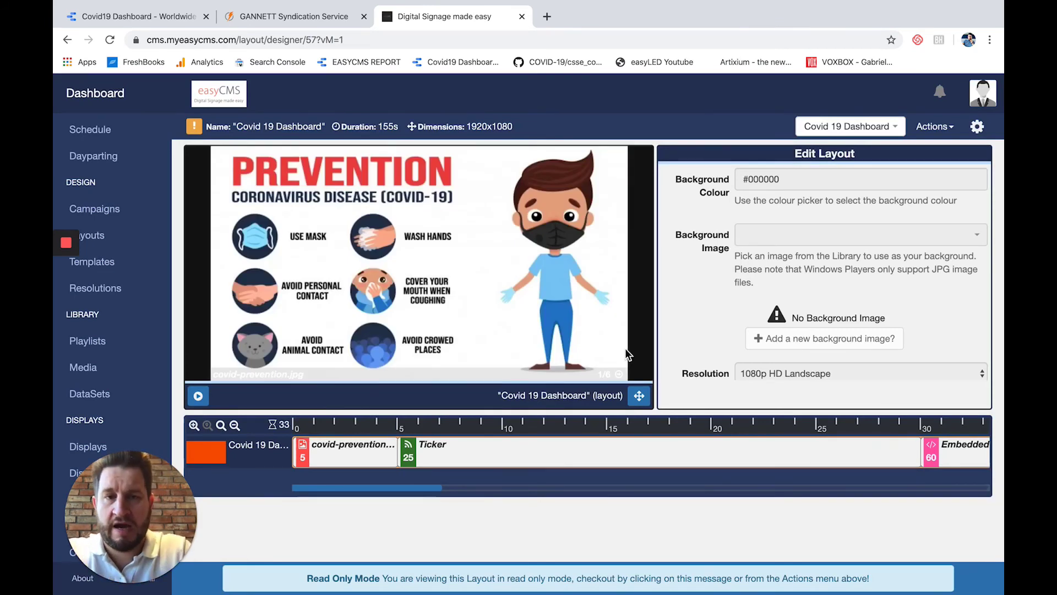
# Step: Filter the schedule to NEX100 - Test Player and re-save the Covid 19 Dashboard event
pyautogui.click(90, 128)
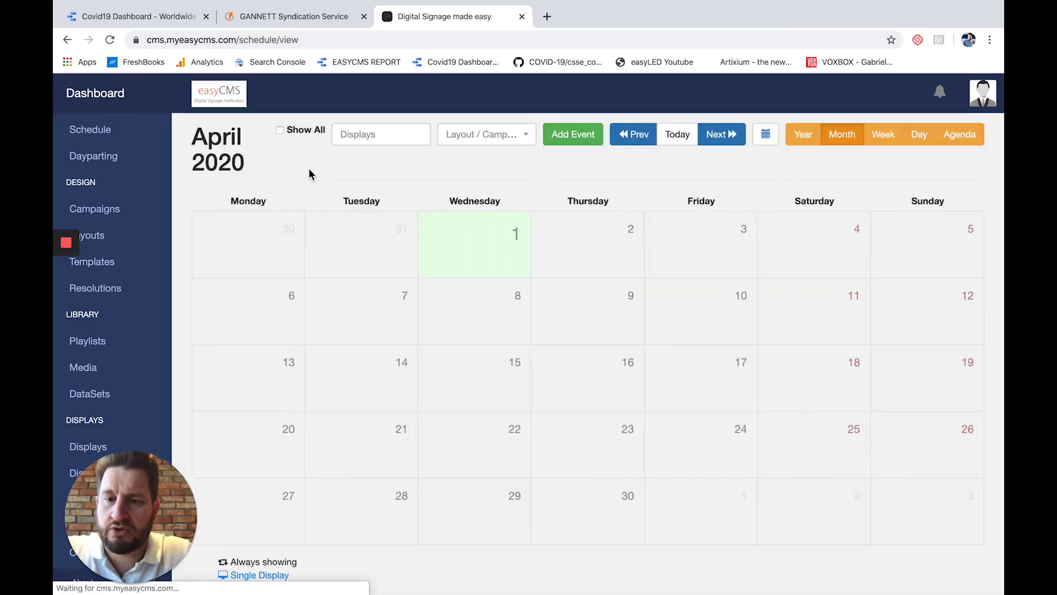
pyautogui.click(386, 134)
pyautogui.click(373, 194)
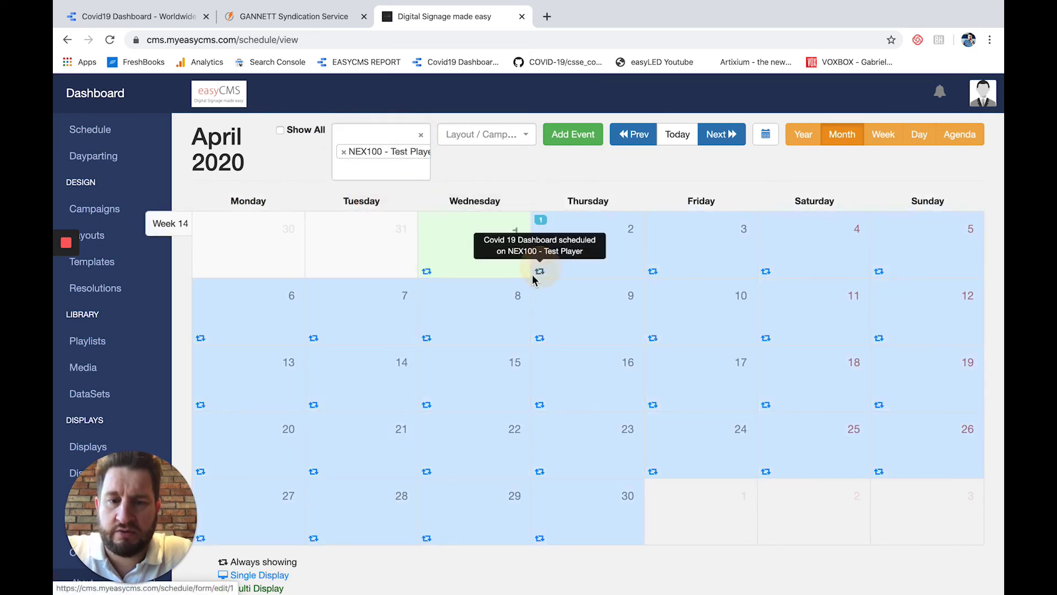
pyautogui.click(540, 272)
pyautogui.scroll(-3, 526, 336)
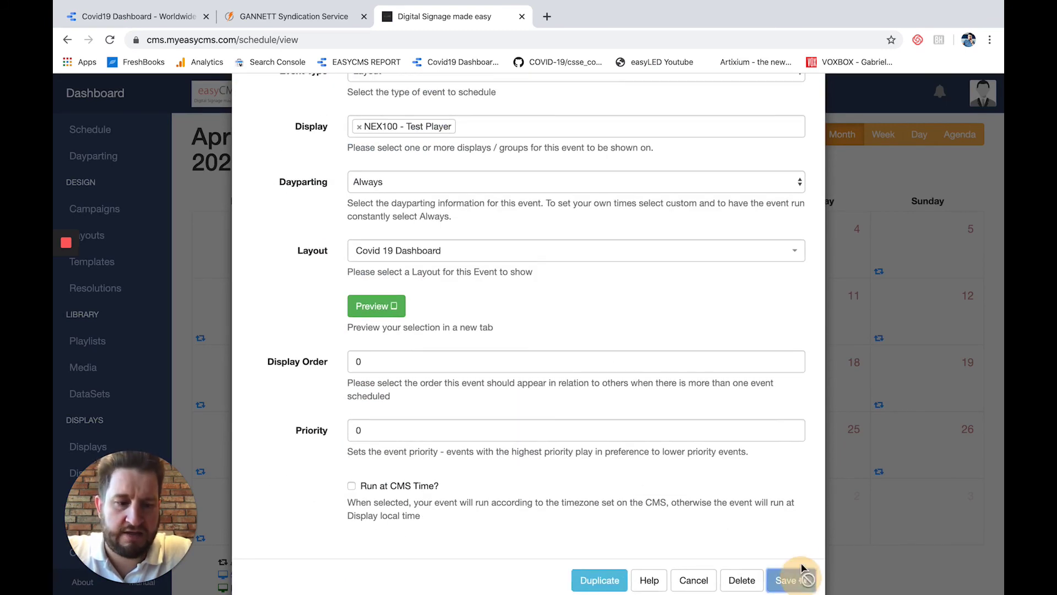
pyautogui.click(796, 555)
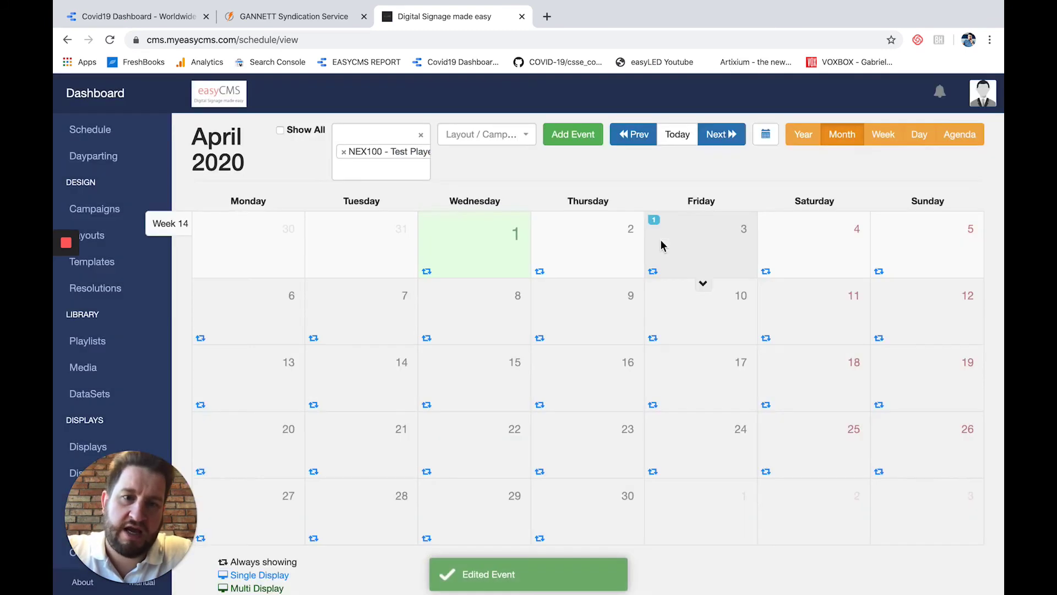
pyautogui.click(590, 142)
# Step: Draft an Always event for Covid 19 Dashboard, cancel it, and view the status dashboard
pyautogui.click(429, 300)
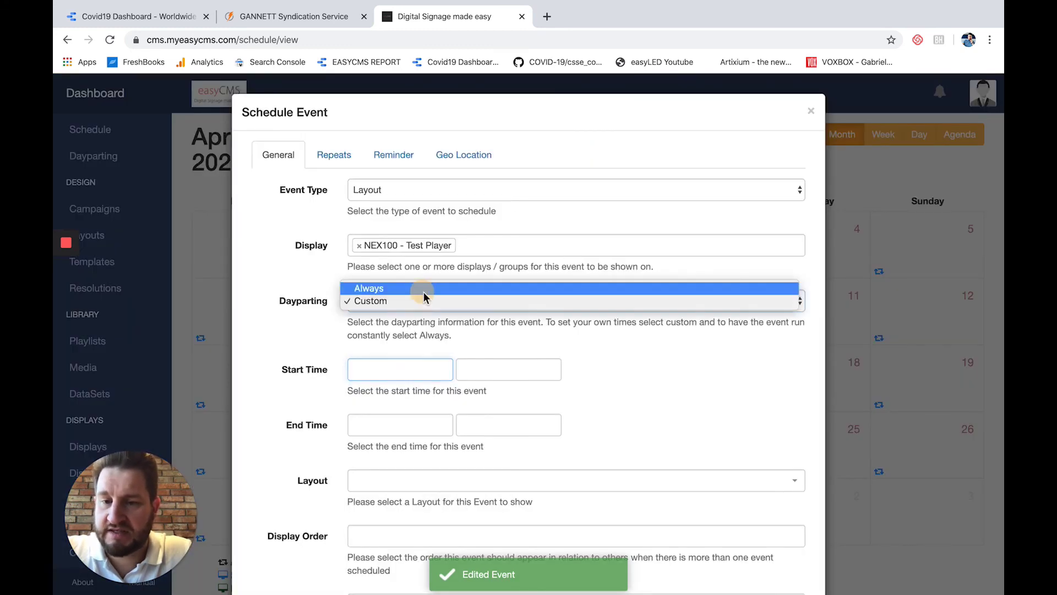
pyautogui.click(425, 286)
pyautogui.scroll(-2, 487, 417)
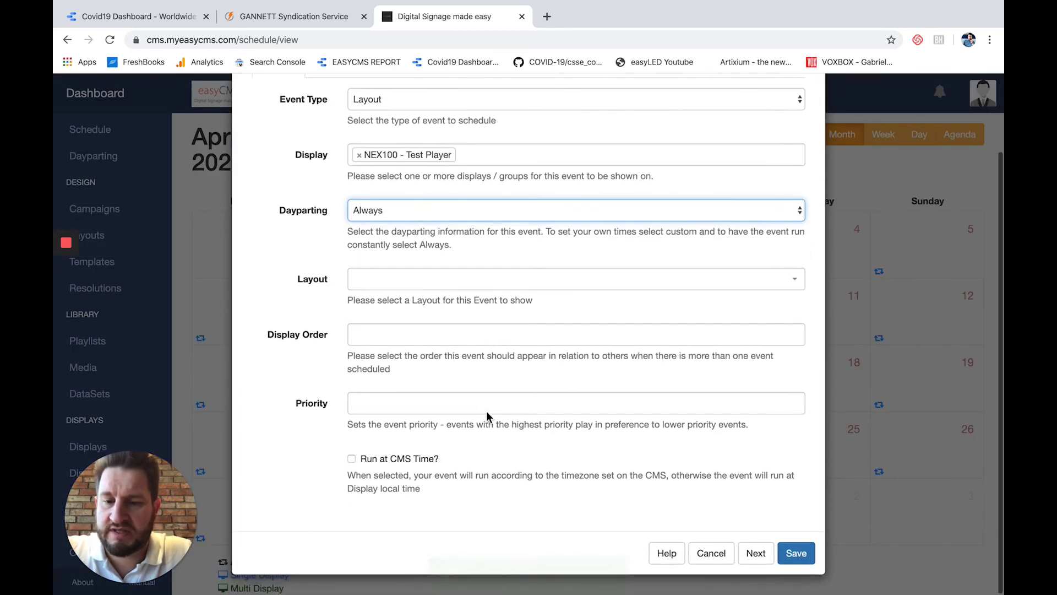
pyautogui.click(416, 277)
pyautogui.click(417, 330)
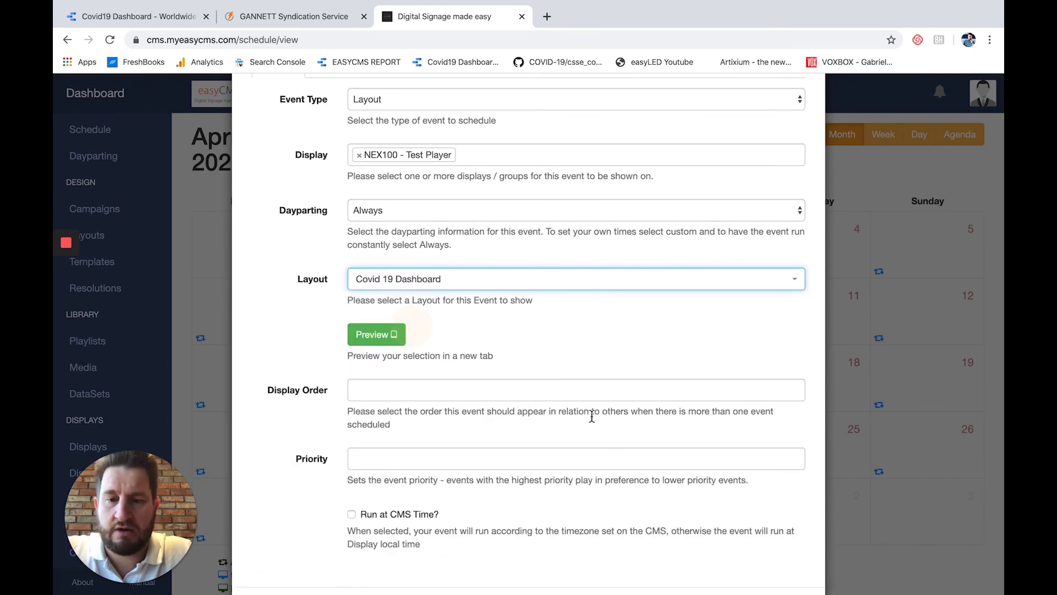
pyautogui.scroll(-1, 590, 413)
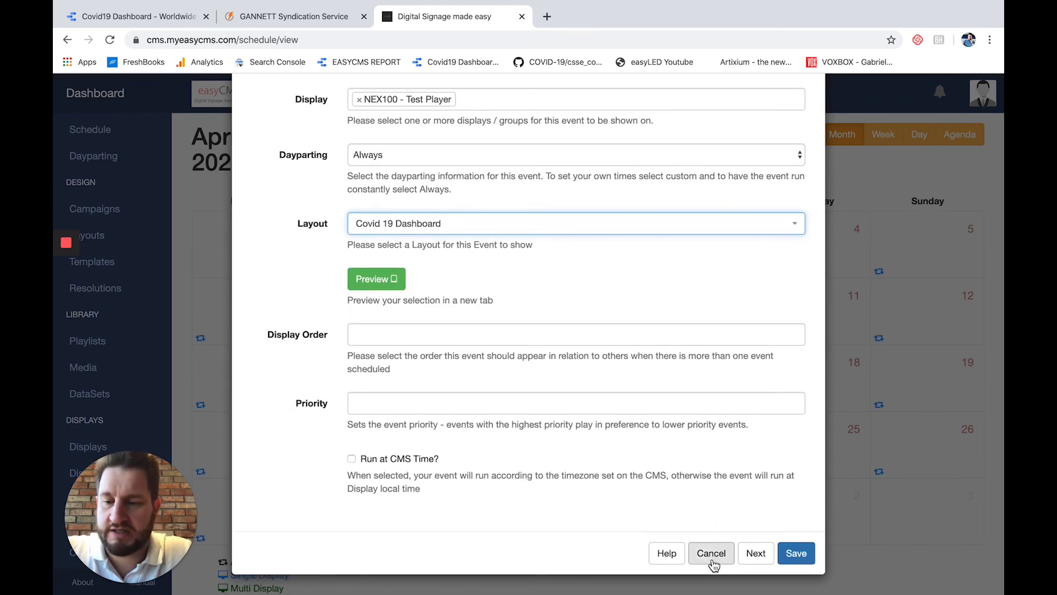
pyautogui.click(712, 556)
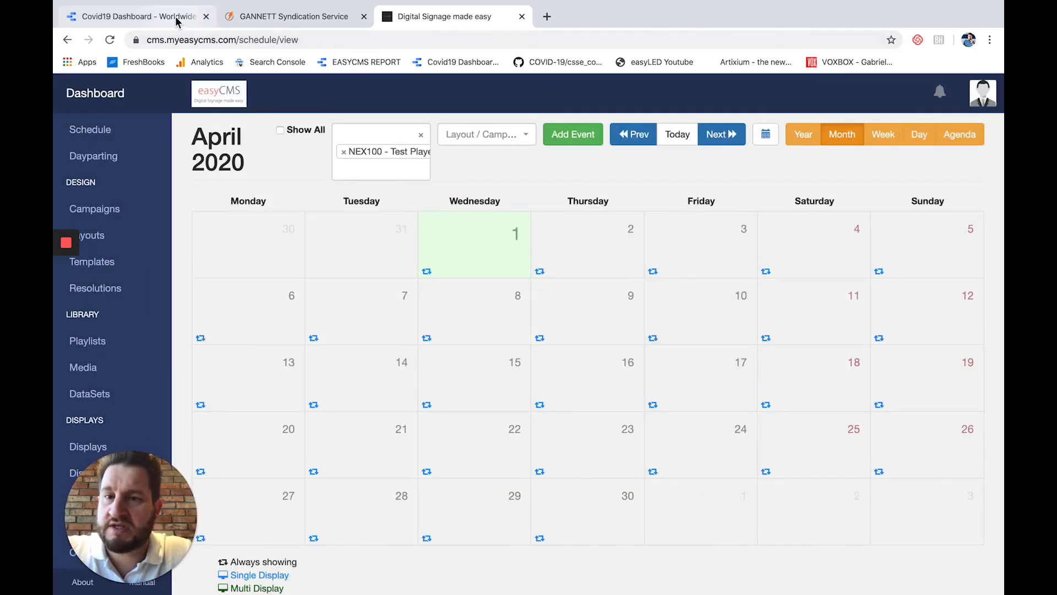
pyautogui.click(132, 103)
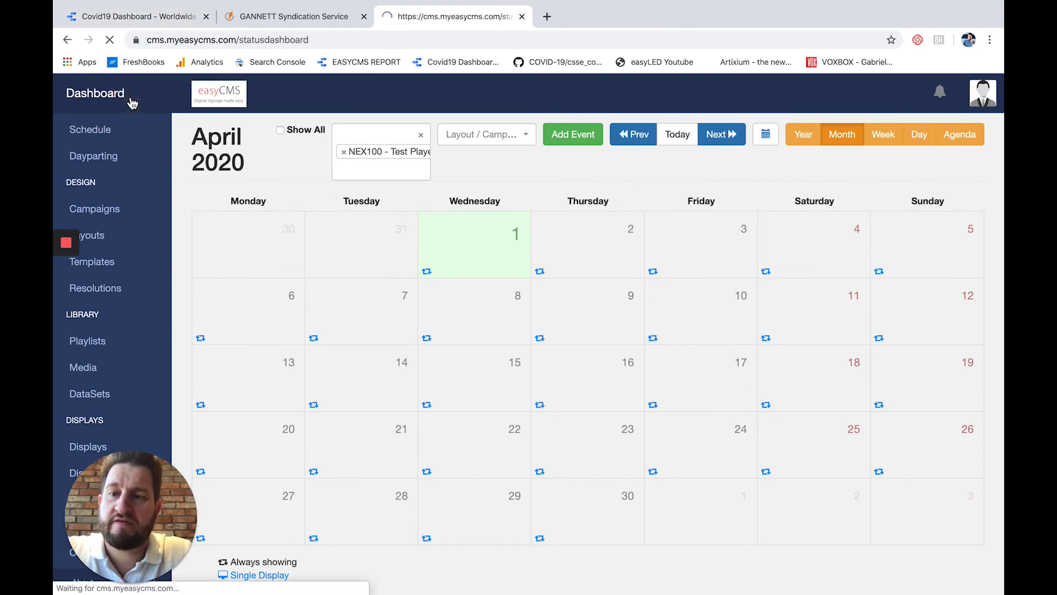